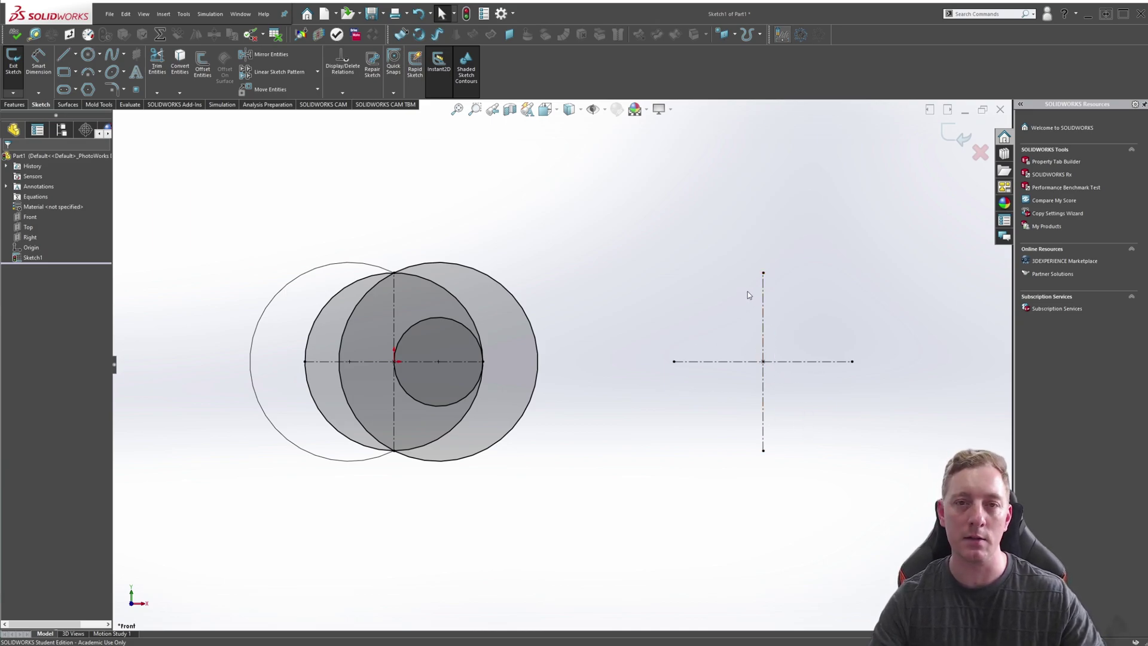
left_click(764, 361)
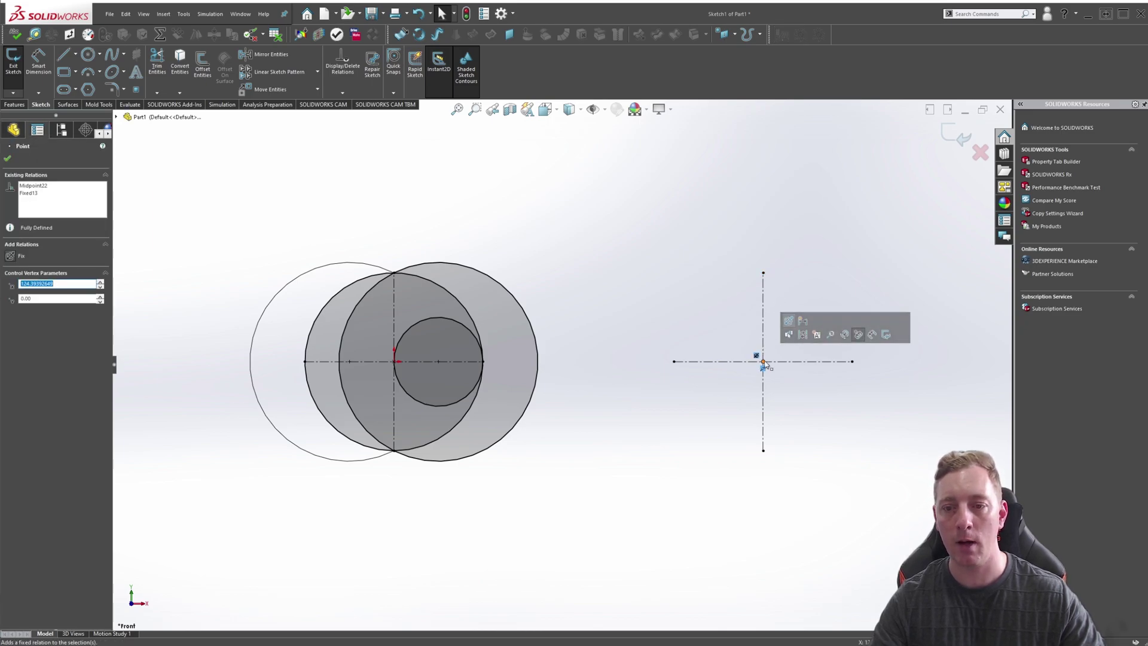
left_click(863, 260)
left_click(806, 366)
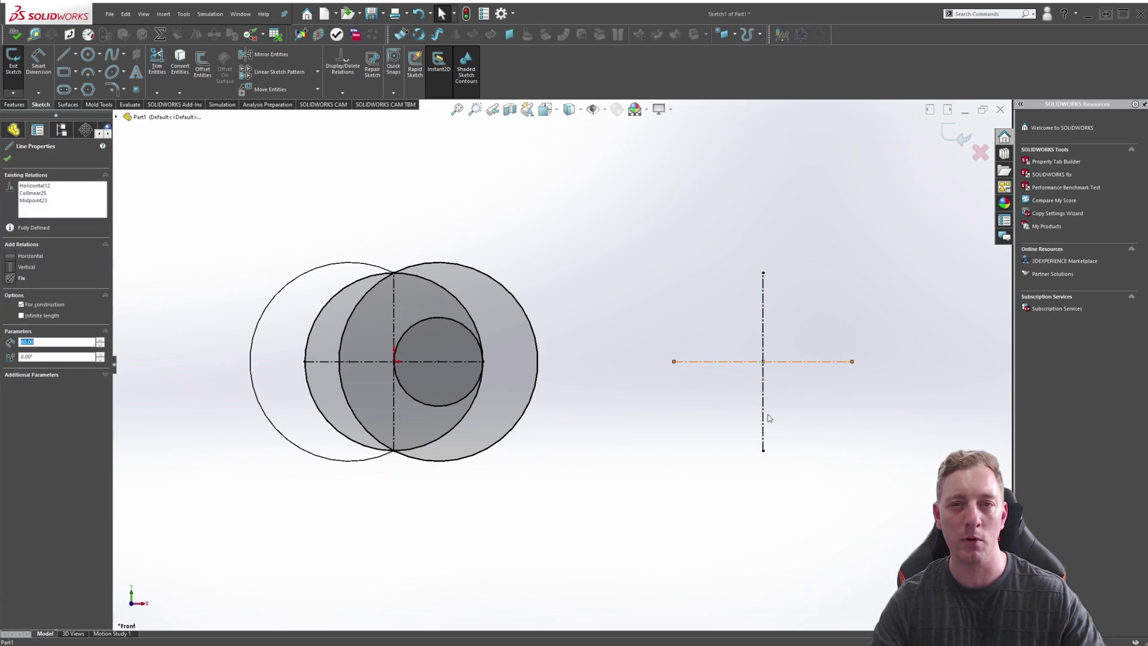
left_click(688, 423)
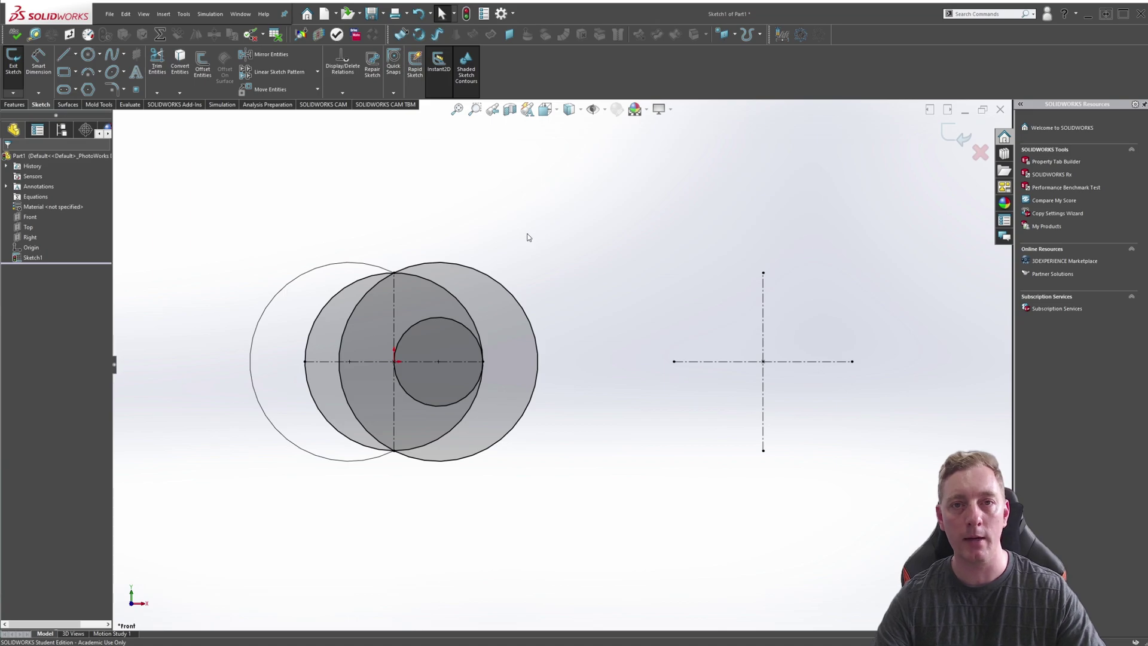
left_click(183, 14)
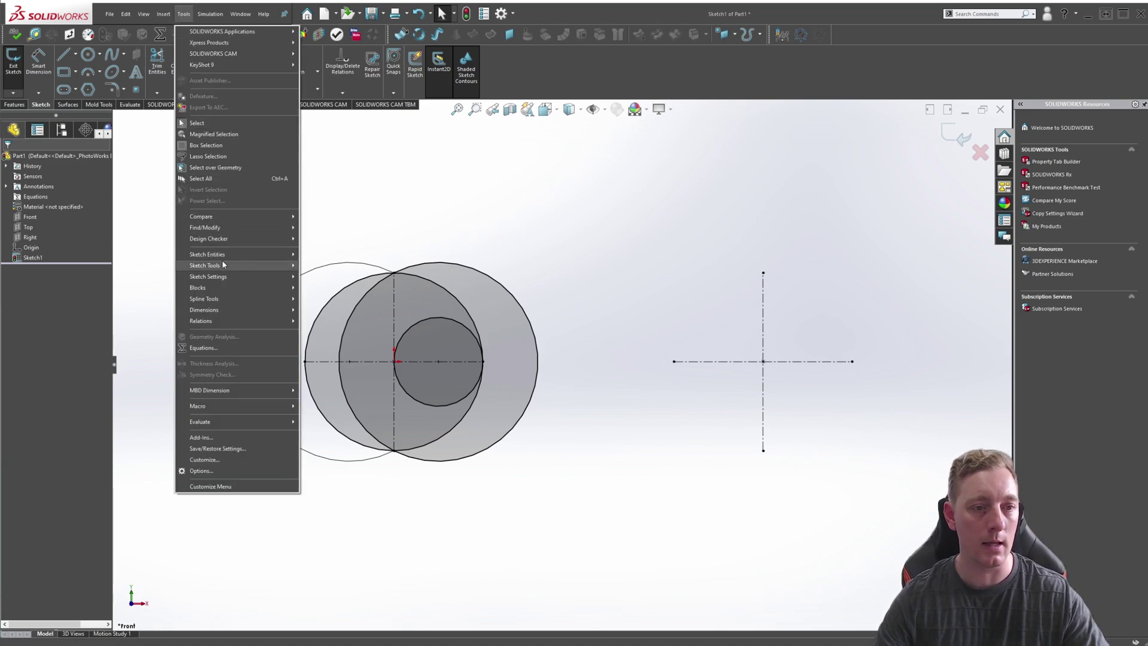
mouse_move(212, 259)
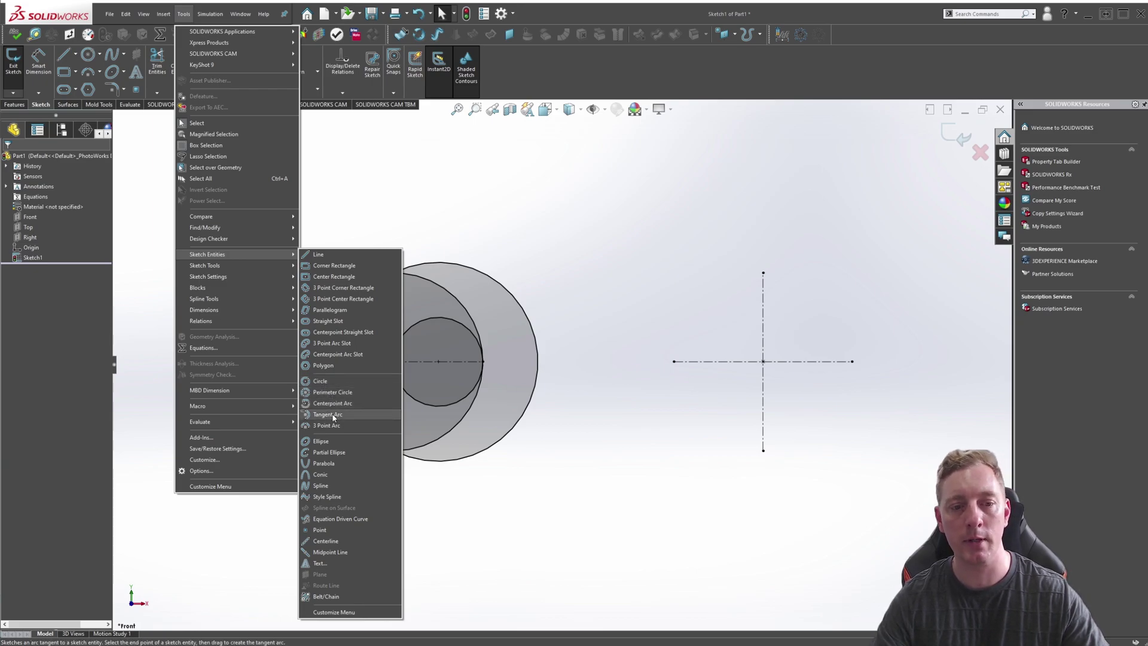
left_click(408, 191)
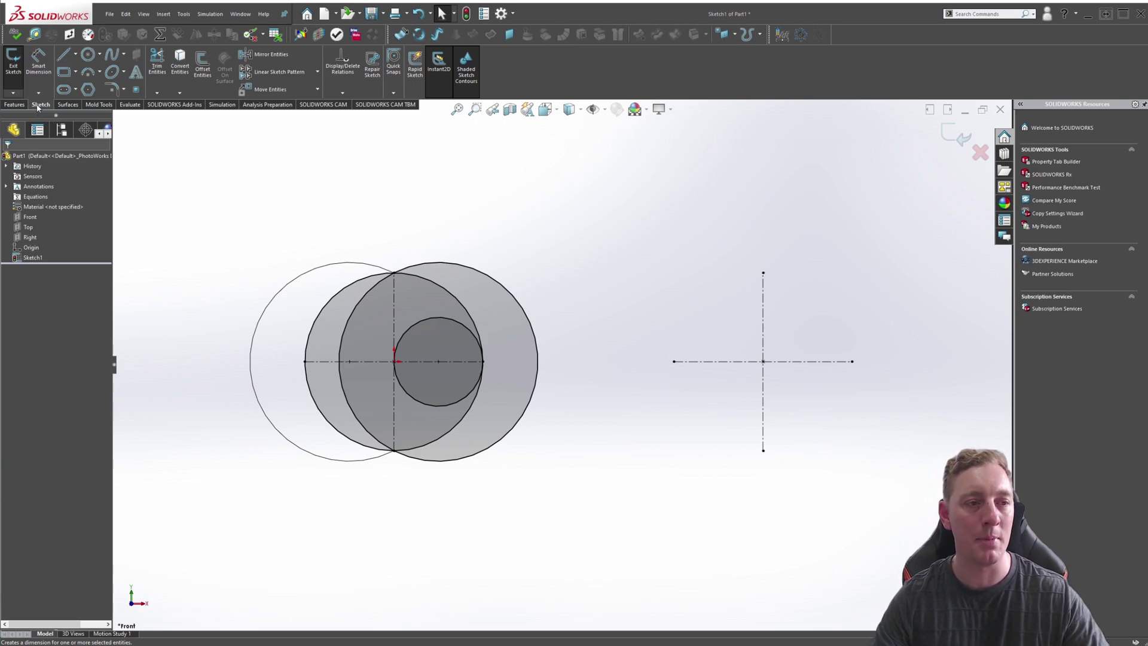
left_click(99, 55)
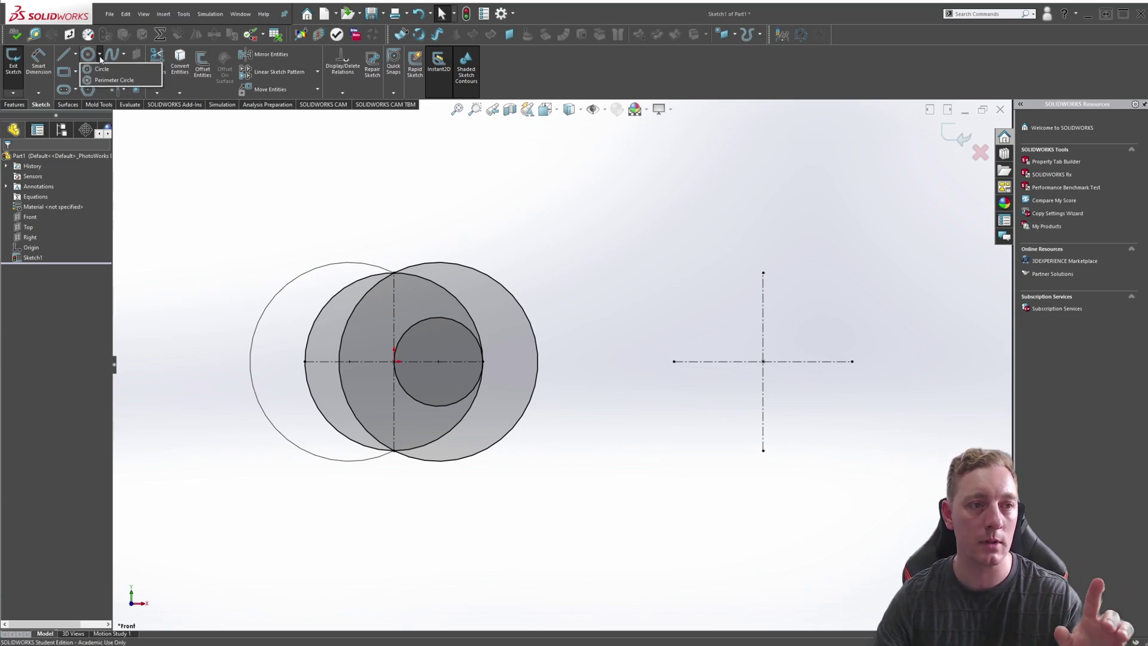
right_click(328, 196)
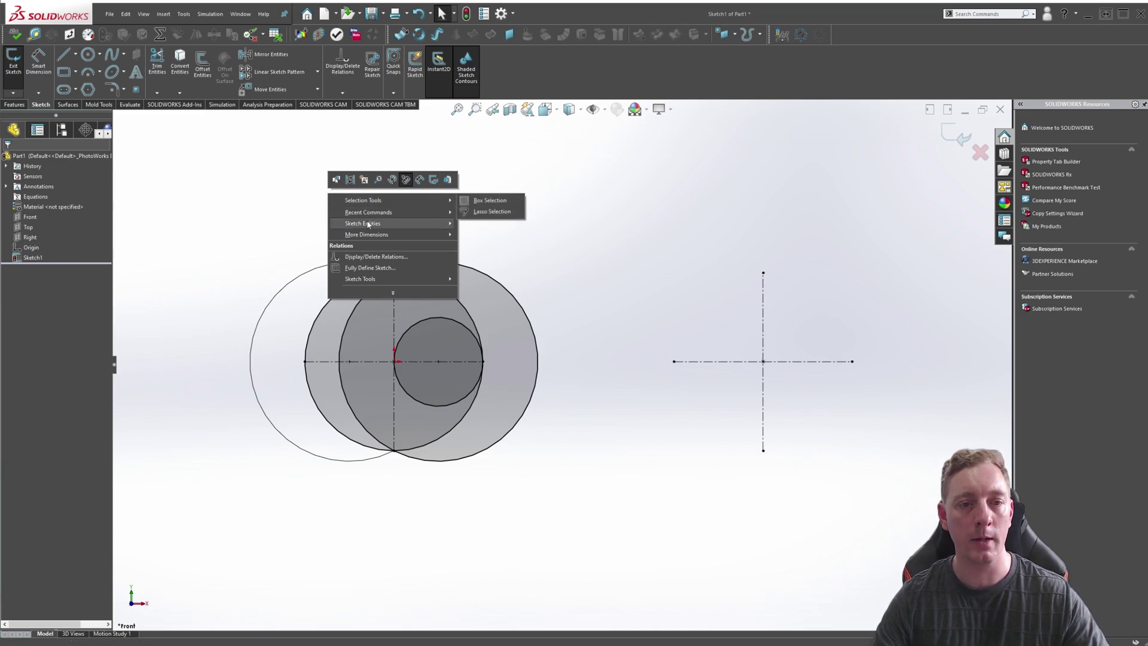
mouse_move(369, 224)
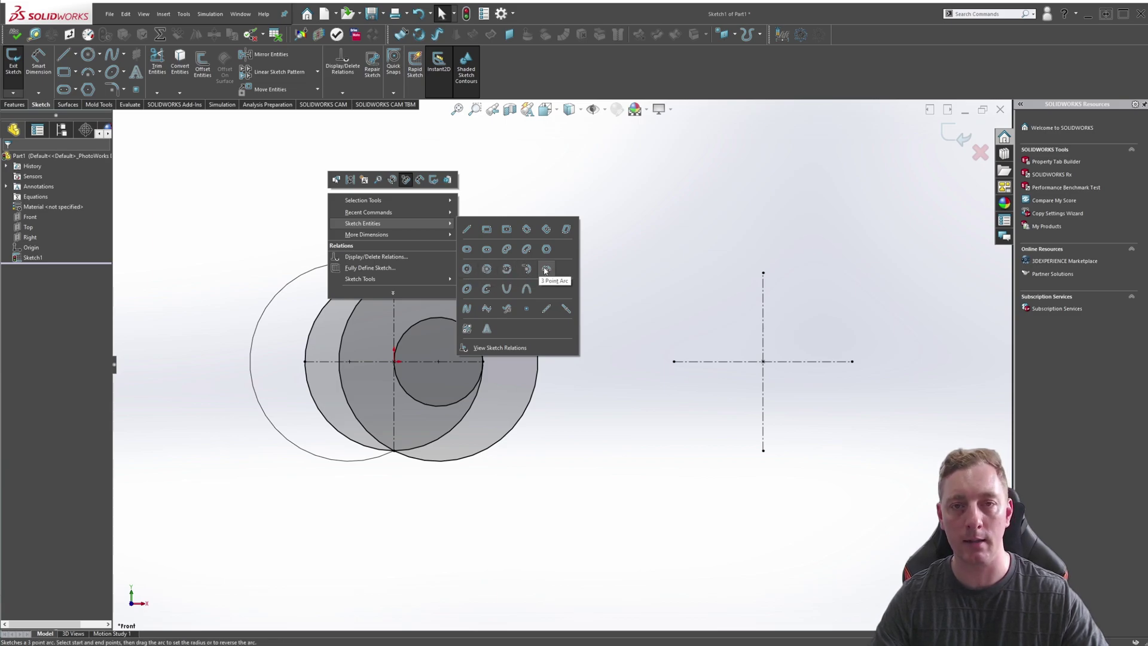
left_click(228, 190)
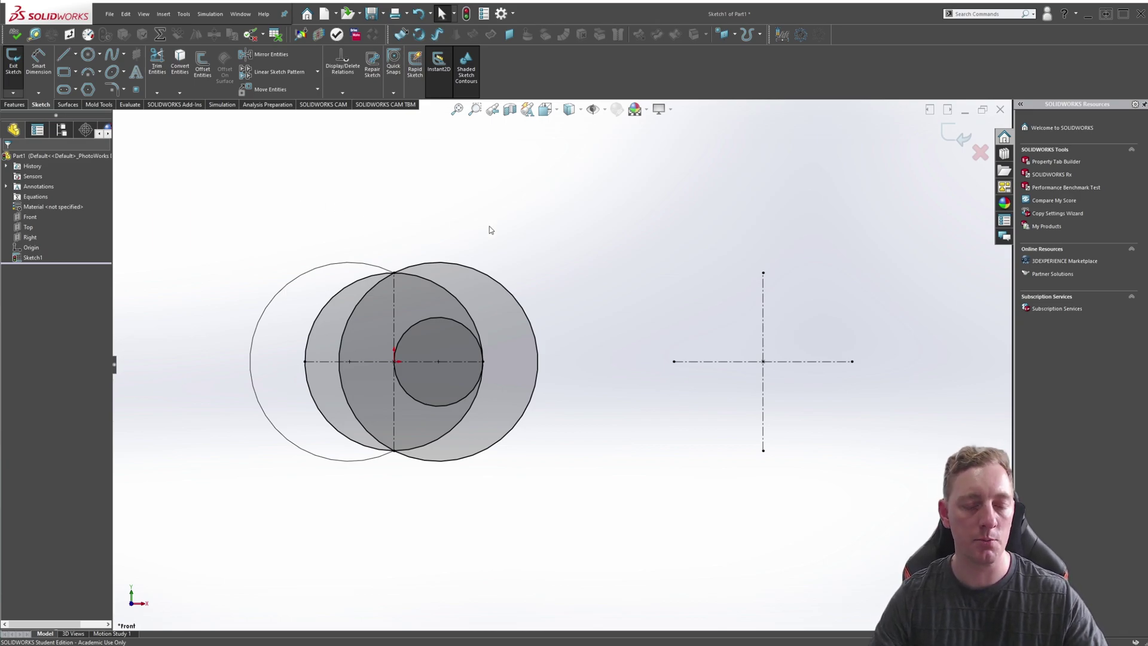
key("s")
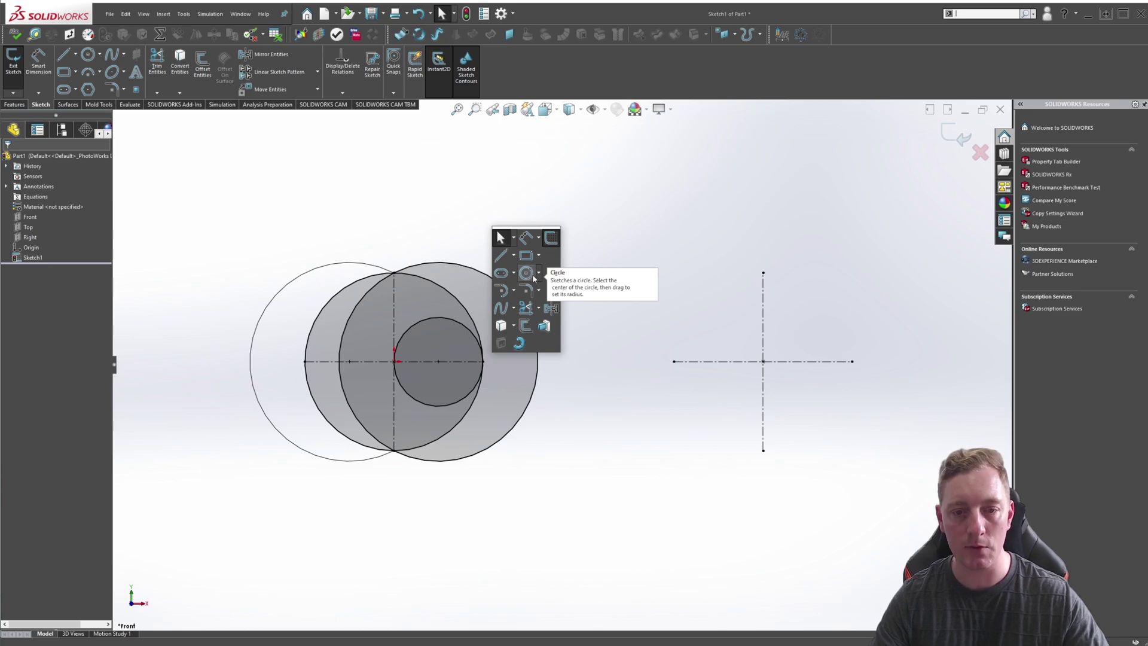
left_click(539, 273)
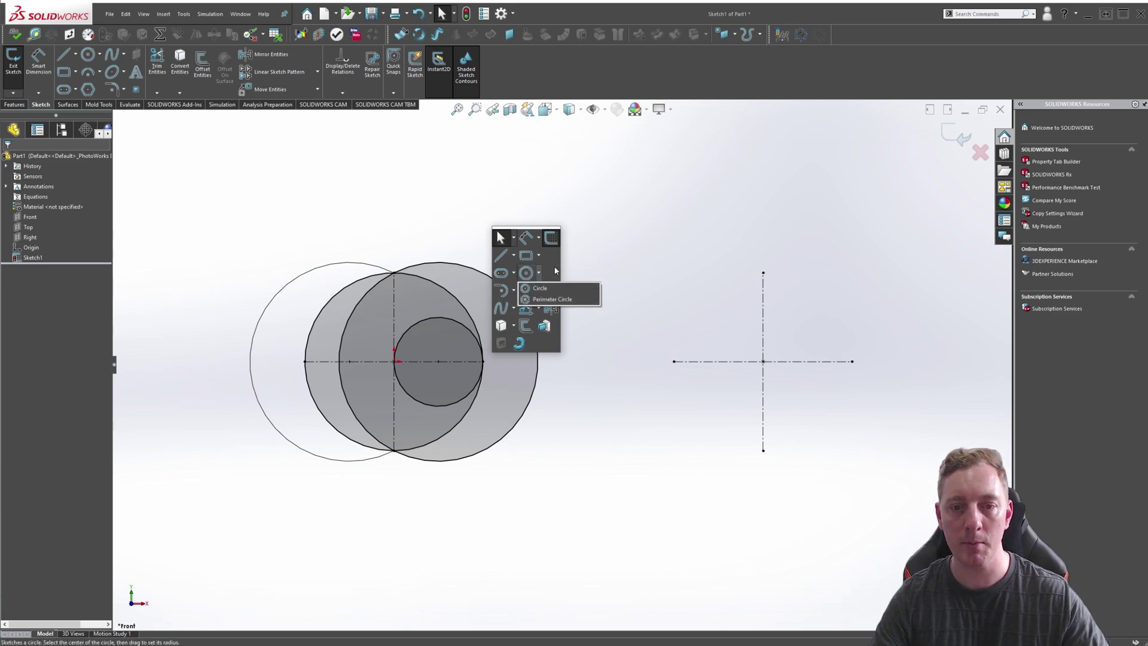
left_click(513, 290)
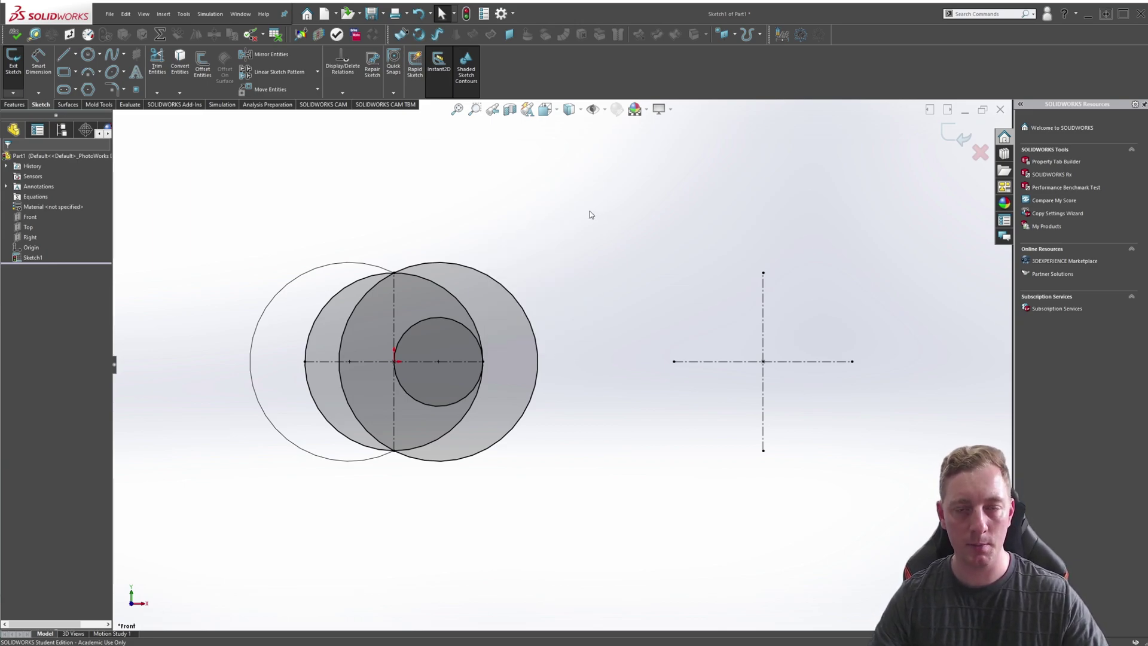
Draw a centre-point circle on the empty construction cross, from its midpoint out to the left end of the horizontal line.
key("s")
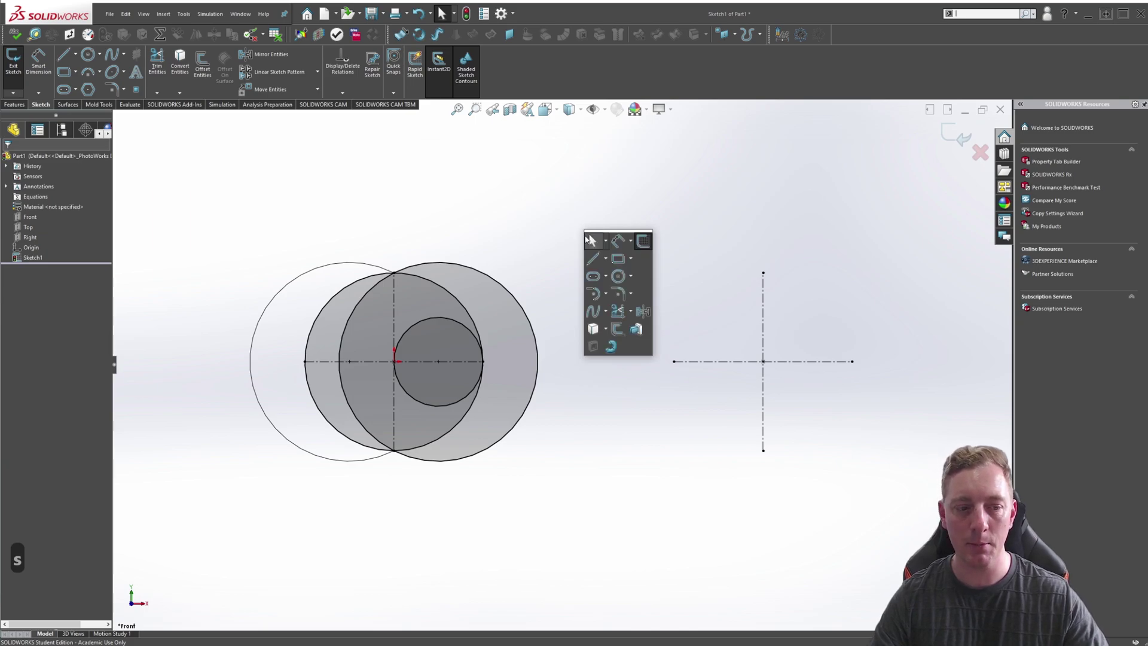
left_click(618, 277)
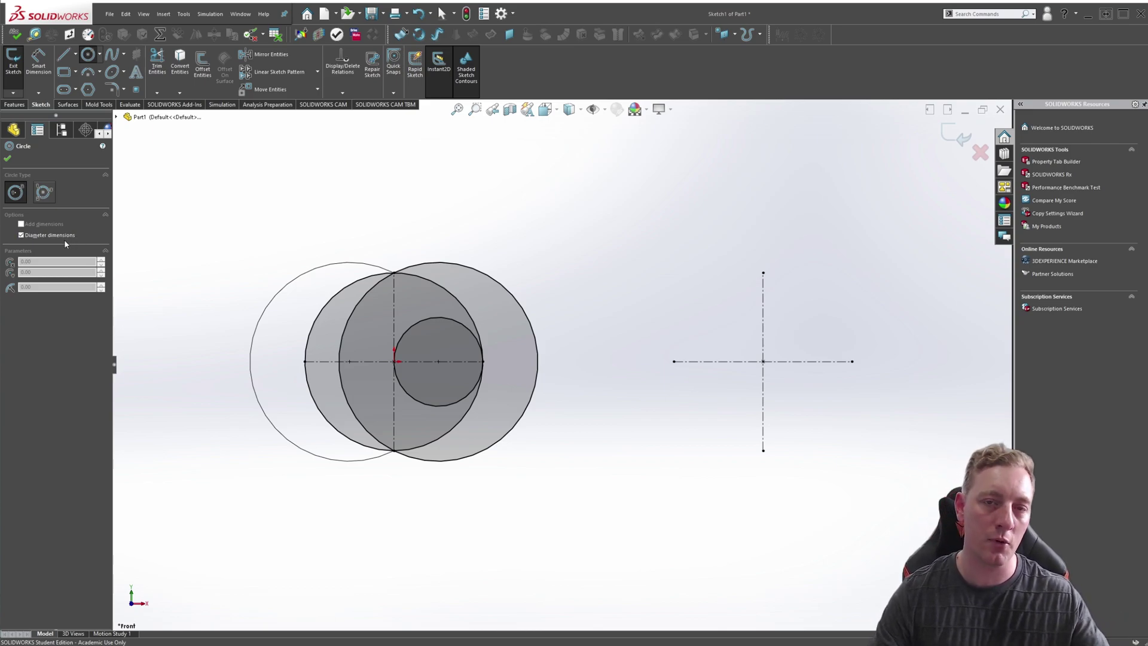
left_click(45, 199)
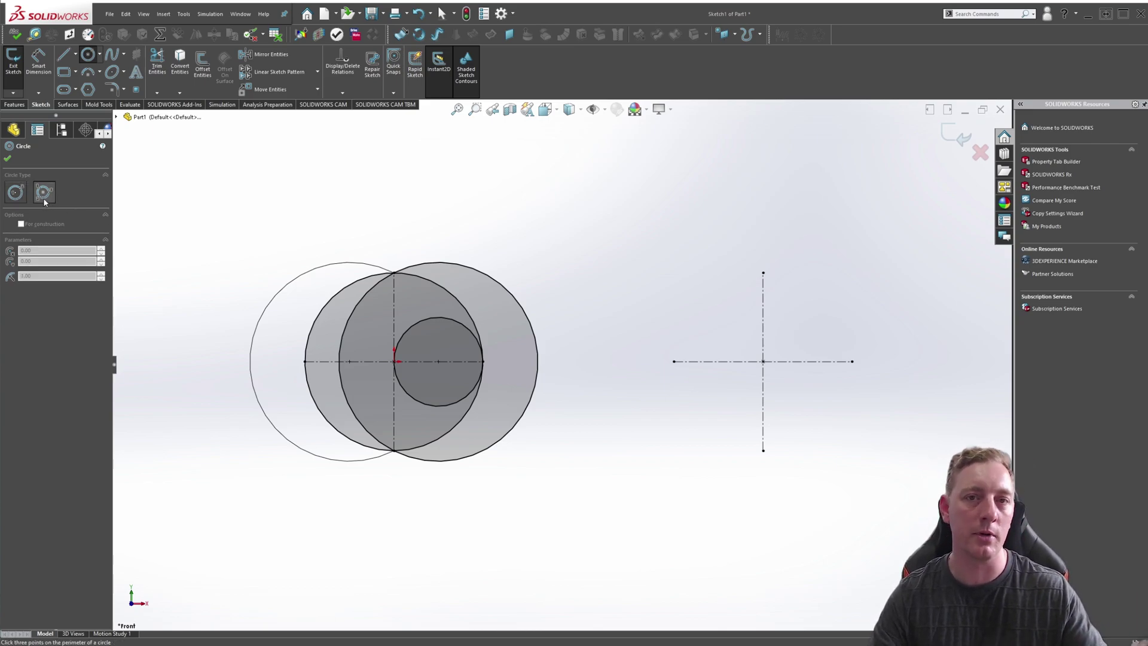
left_click(15, 193)
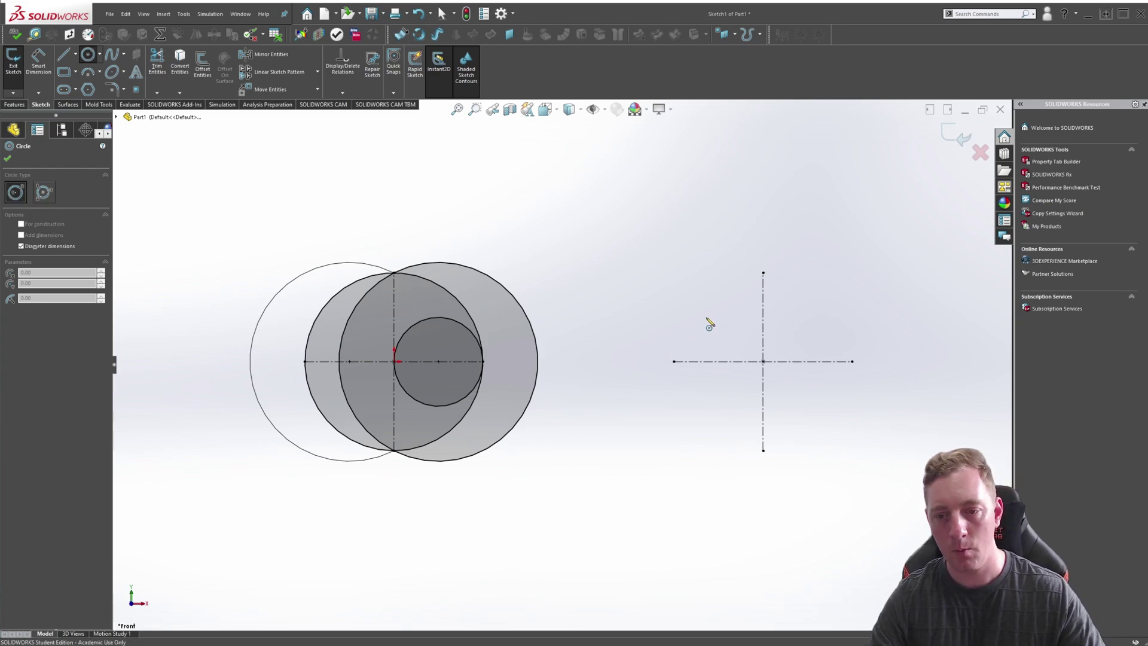
left_click(762, 361)
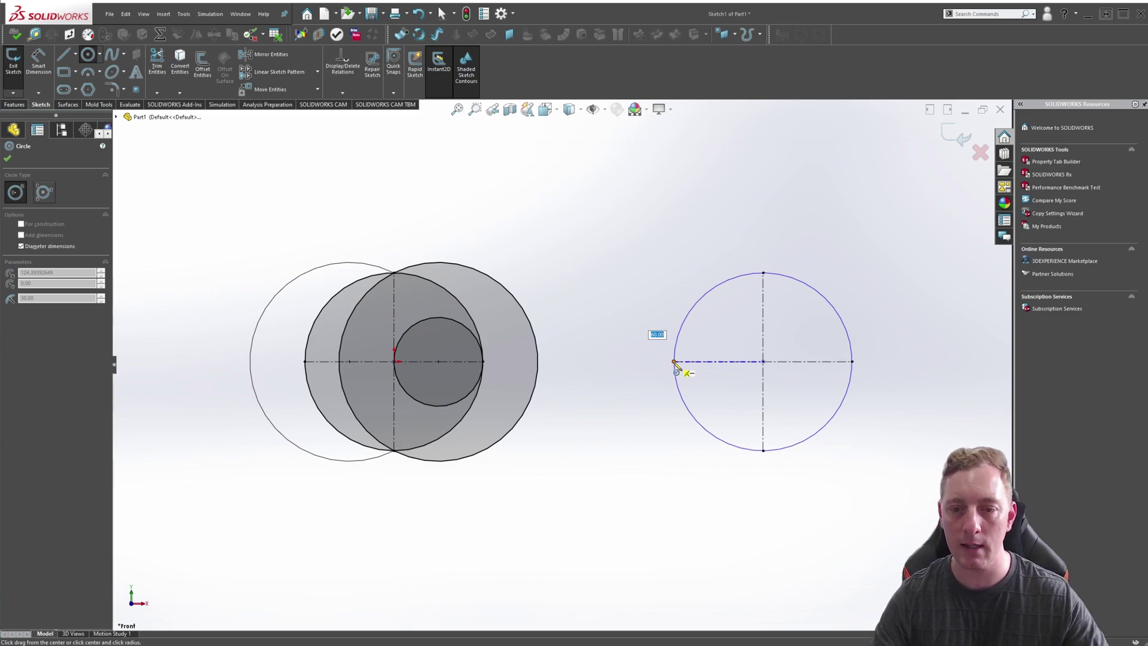
left_click(674, 361)
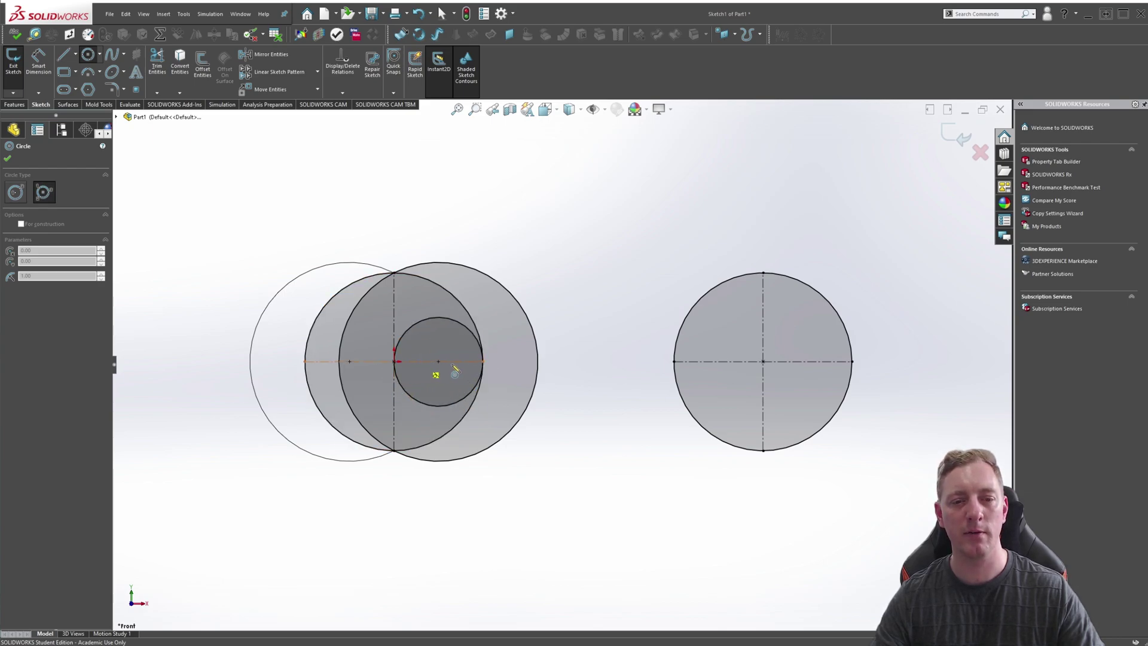
Draw a perimeter circle of about 15 mm radius through the new circle's centre and the horizontal construction line's right end.
left_click(42, 195)
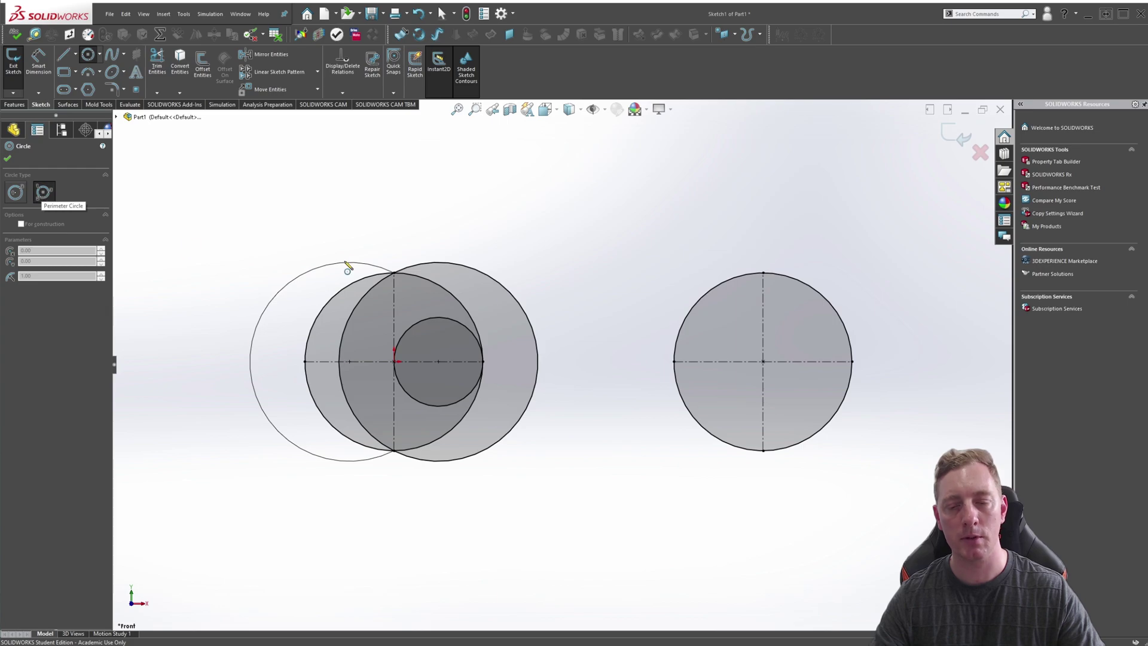
left_click(763, 362)
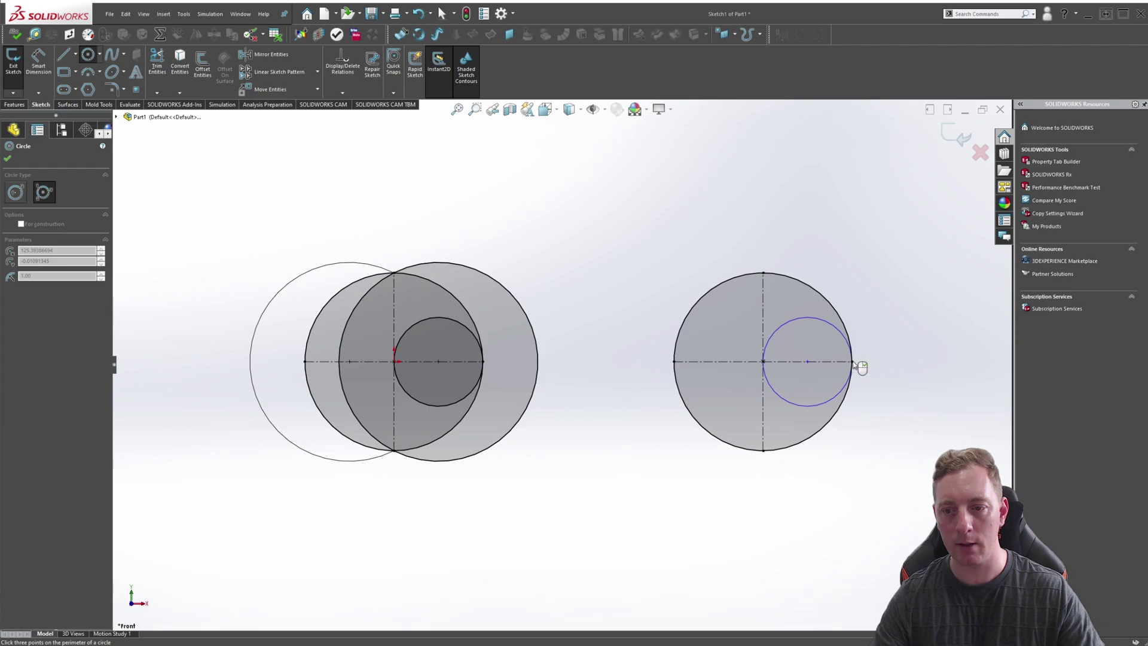
left_click(849, 372)
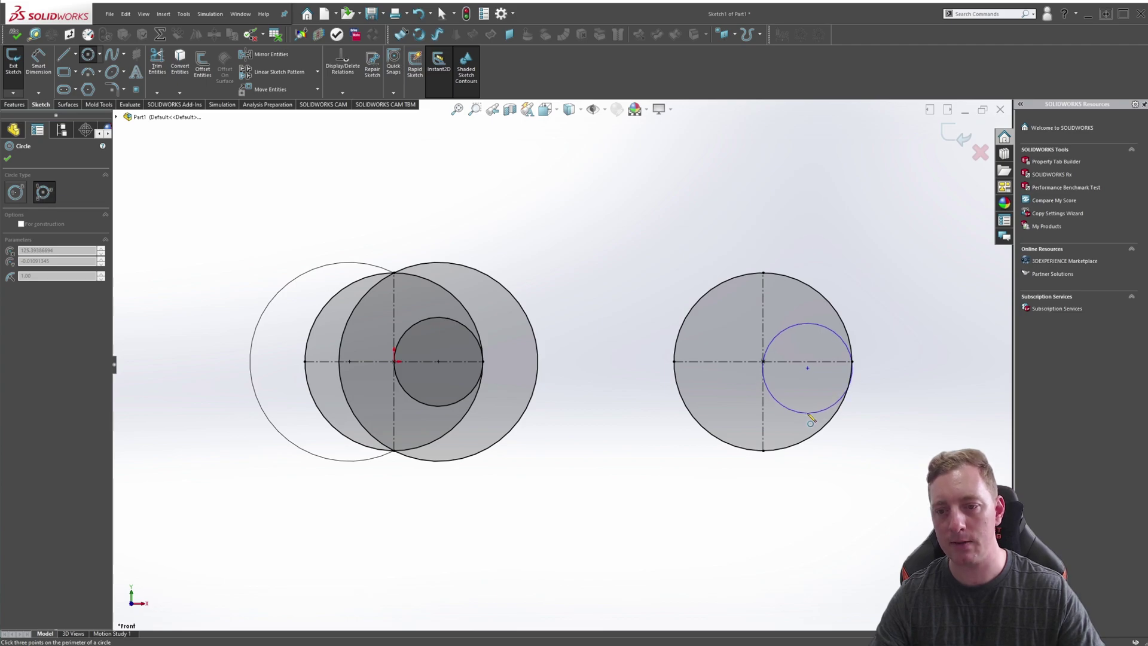
left_click(811, 417)
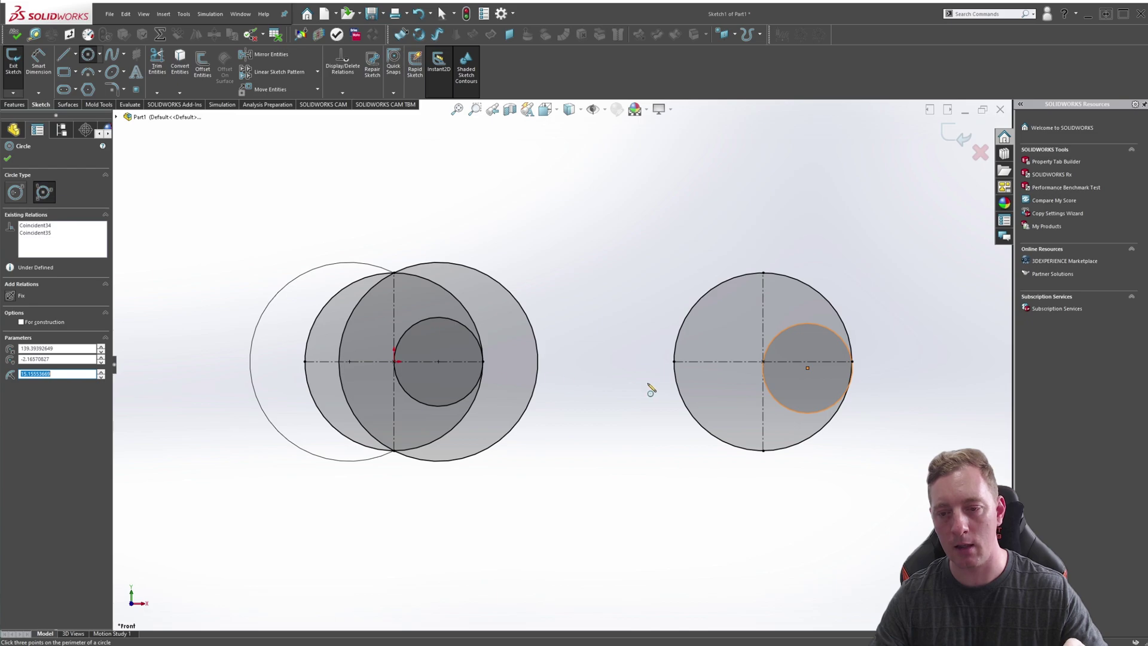
left_click(7, 159)
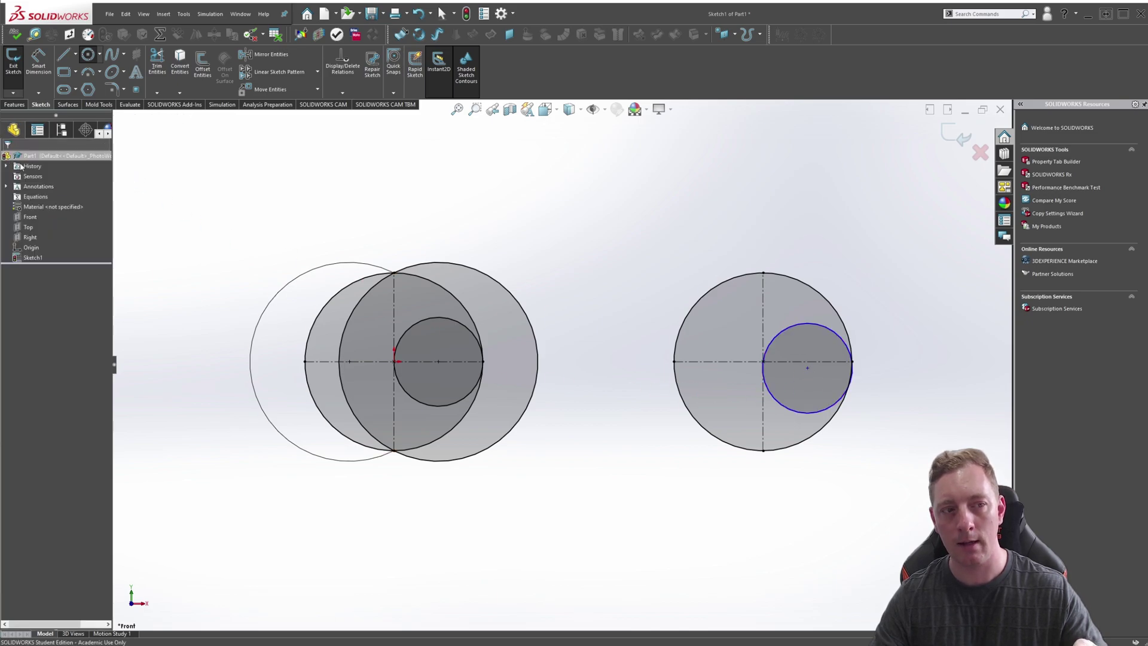
Move the small perimeter circle's centre point up onto the horizontal construction line.
left_click(807, 368)
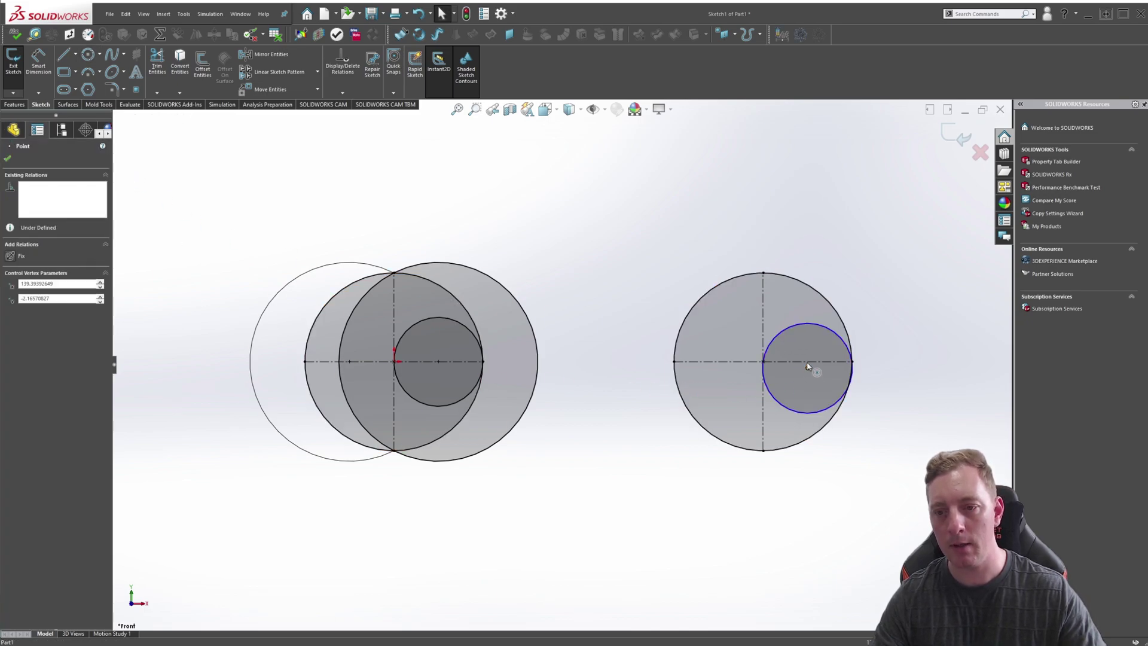
left_click_drag(809, 362, 808, 362)
left_click(920, 427)
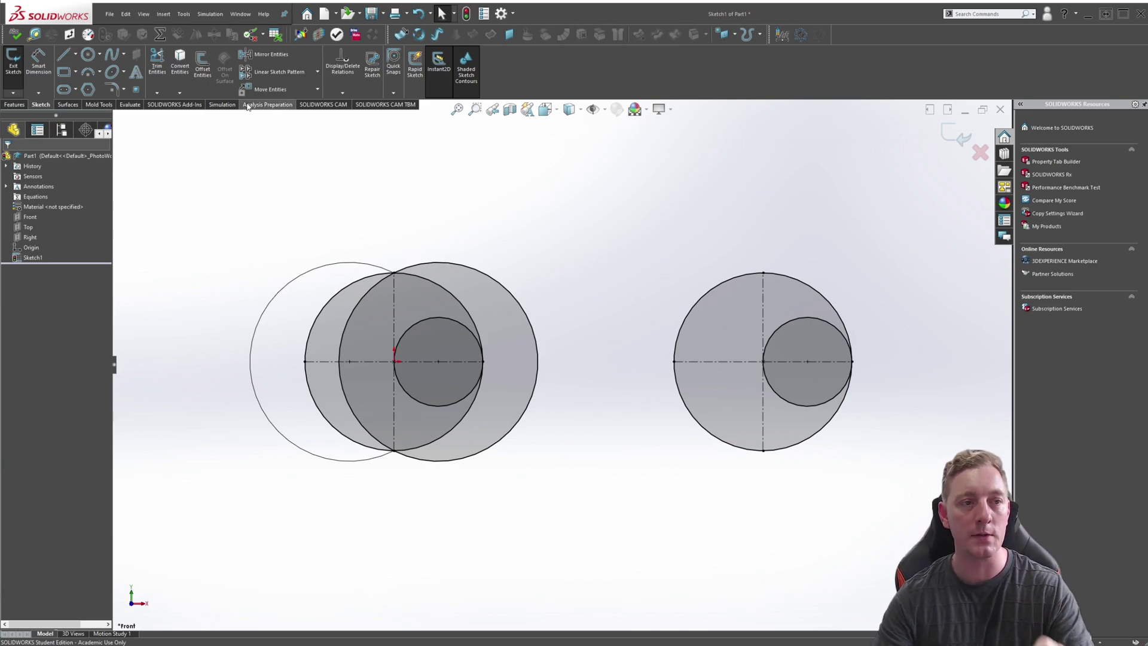
Draw a centre-point circle with a 40 mm diameter in the empty space above and between the two circle groups.
left_click(88, 57)
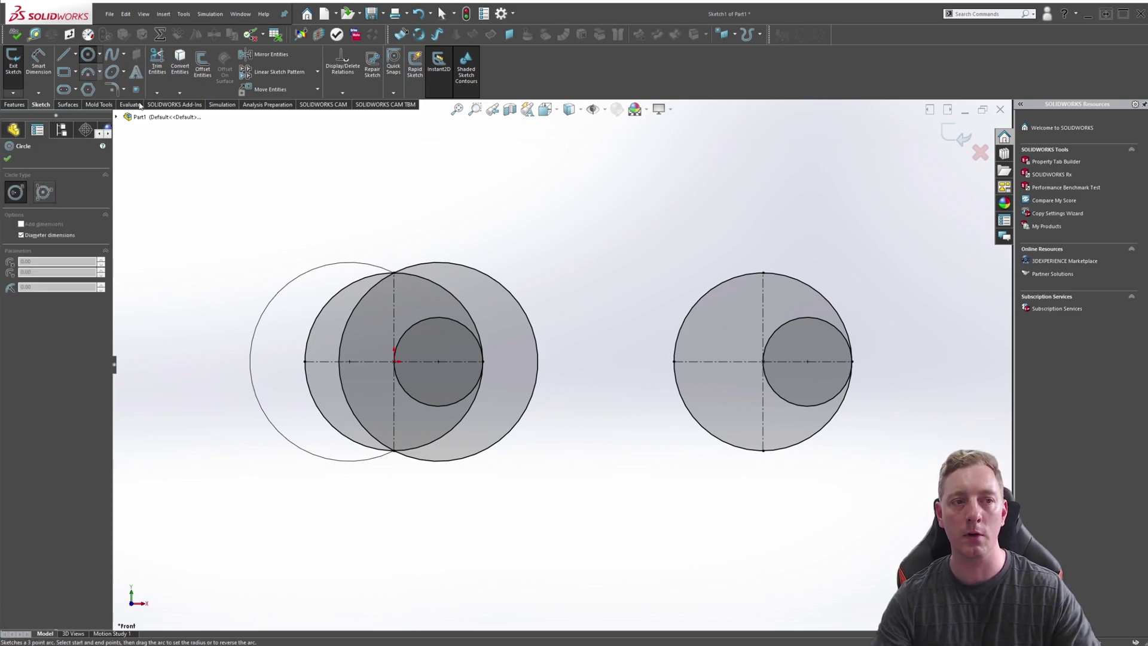
left_click(599, 223)
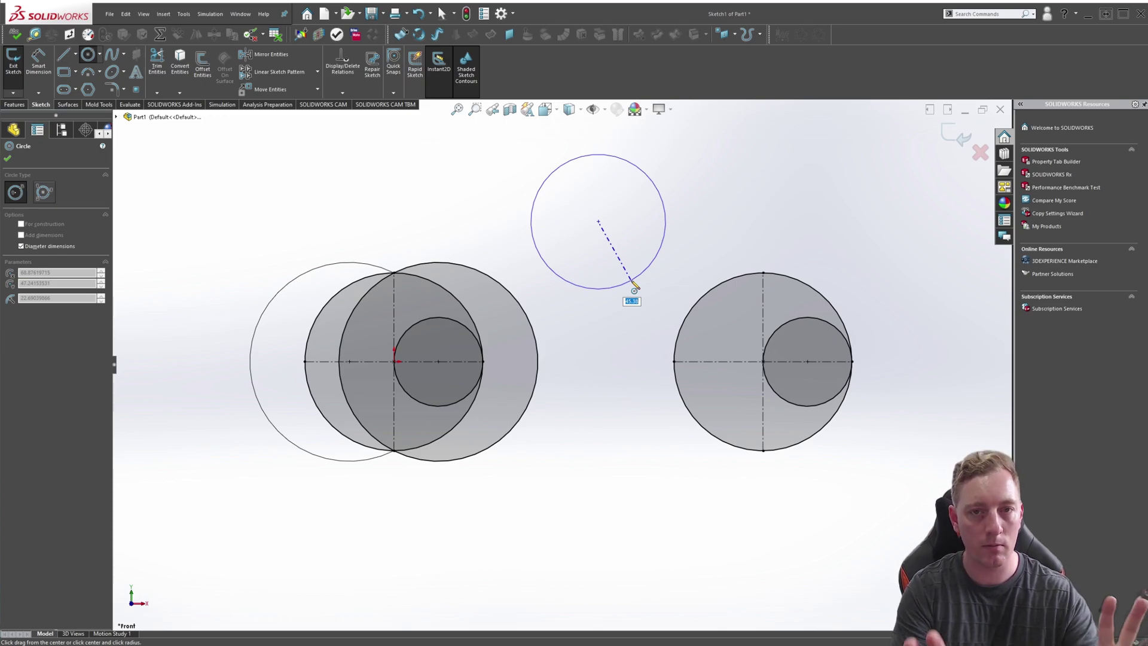
type("40")
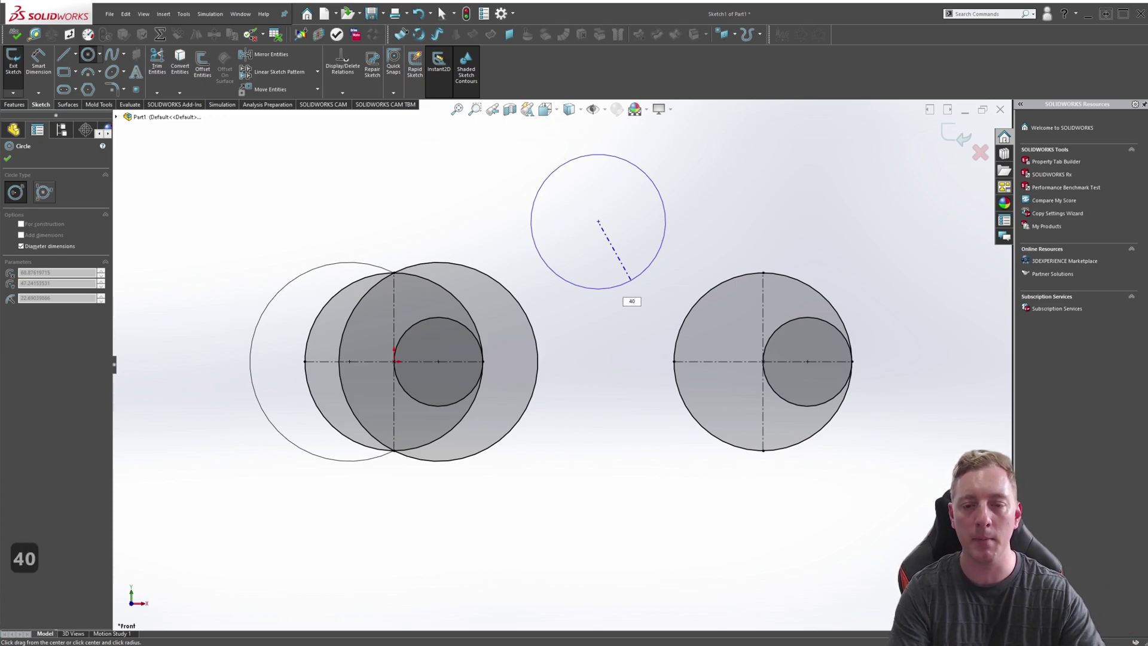
key("Return")
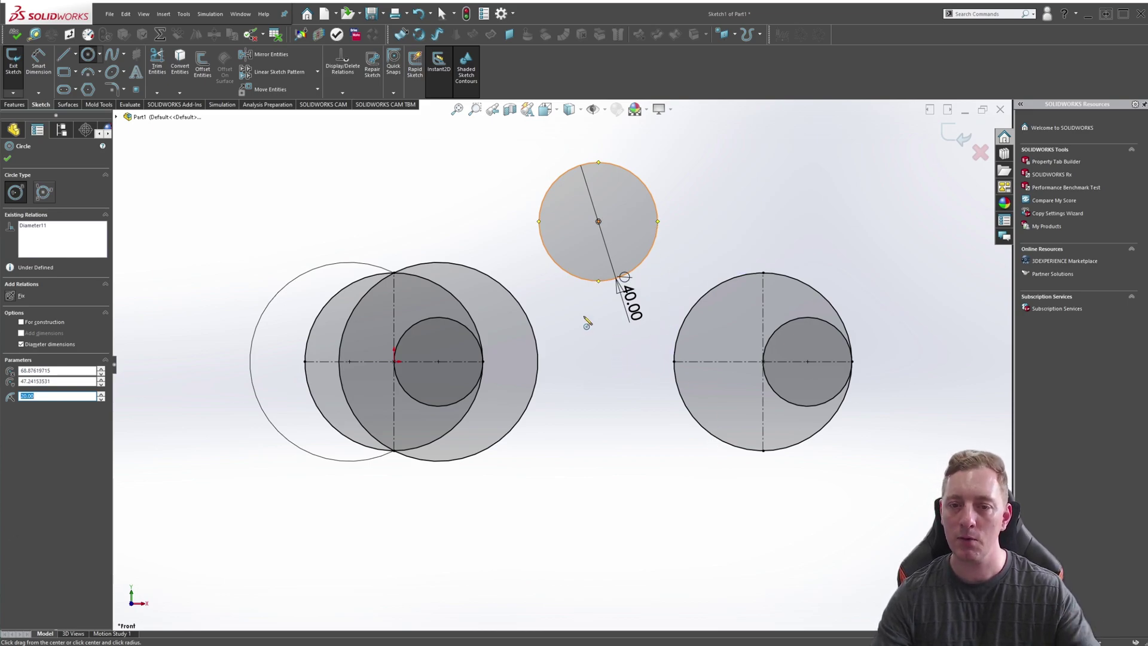
left_click(12, 159)
Sketch another centre-point circle about 28.4 mm in diameter above the original circle group.
left_click(87, 54)
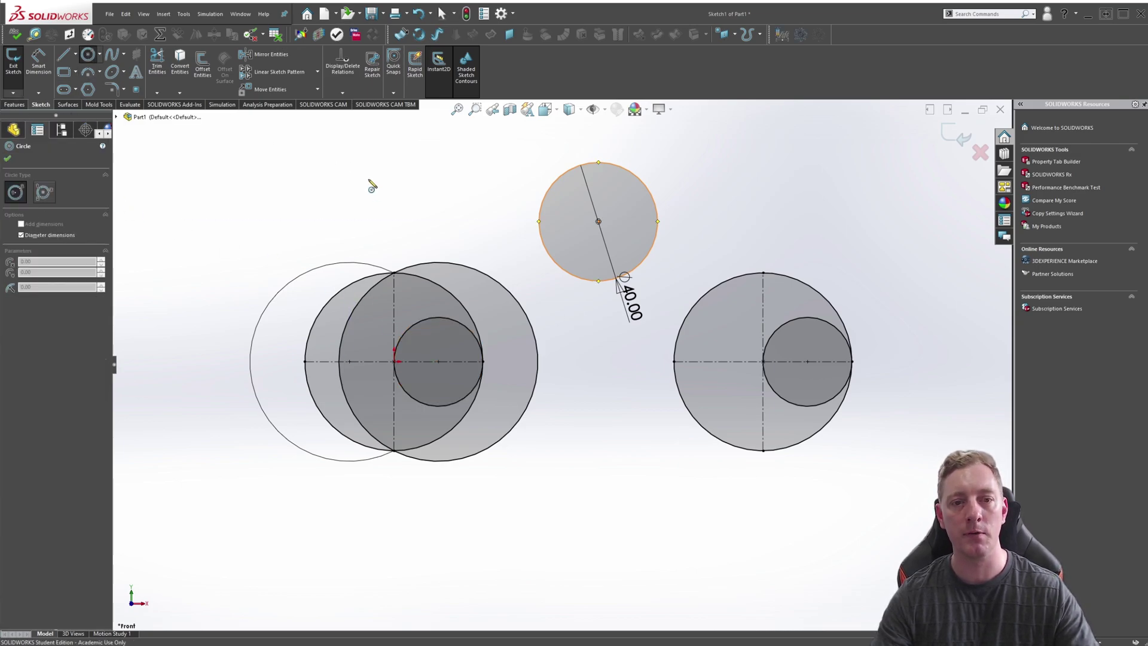
left_click(371, 179)
left_click(412, 207)
key("Escape")
Dimension the diameter of the circle above the original group with Smart Dimension as 40 mm.
key("s")
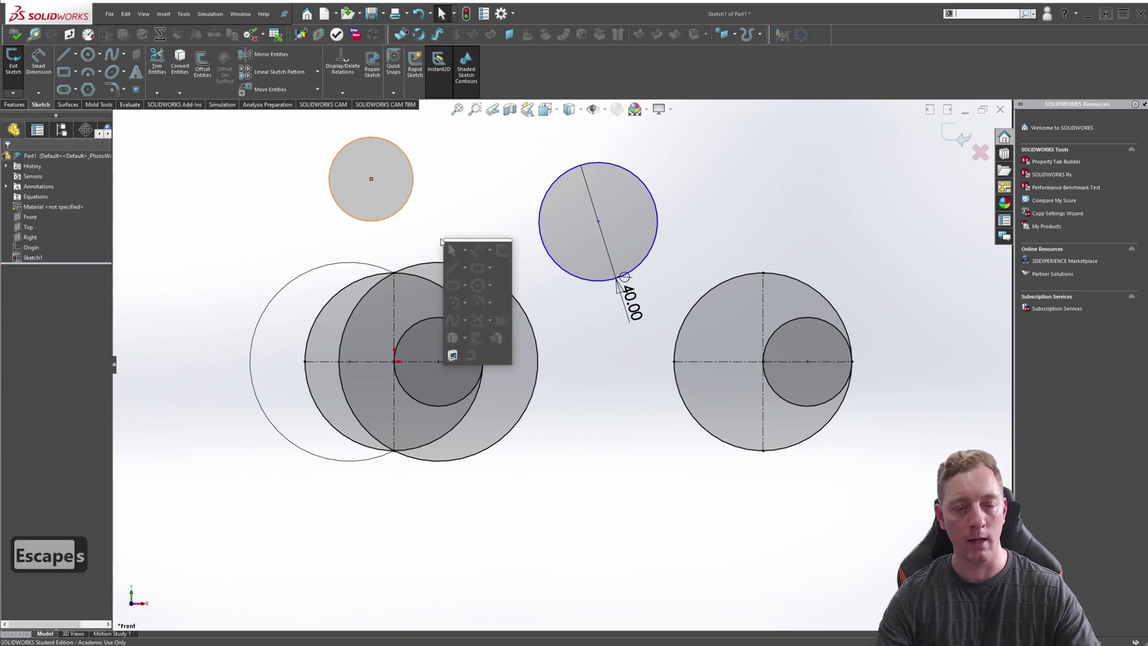
left_click(478, 251)
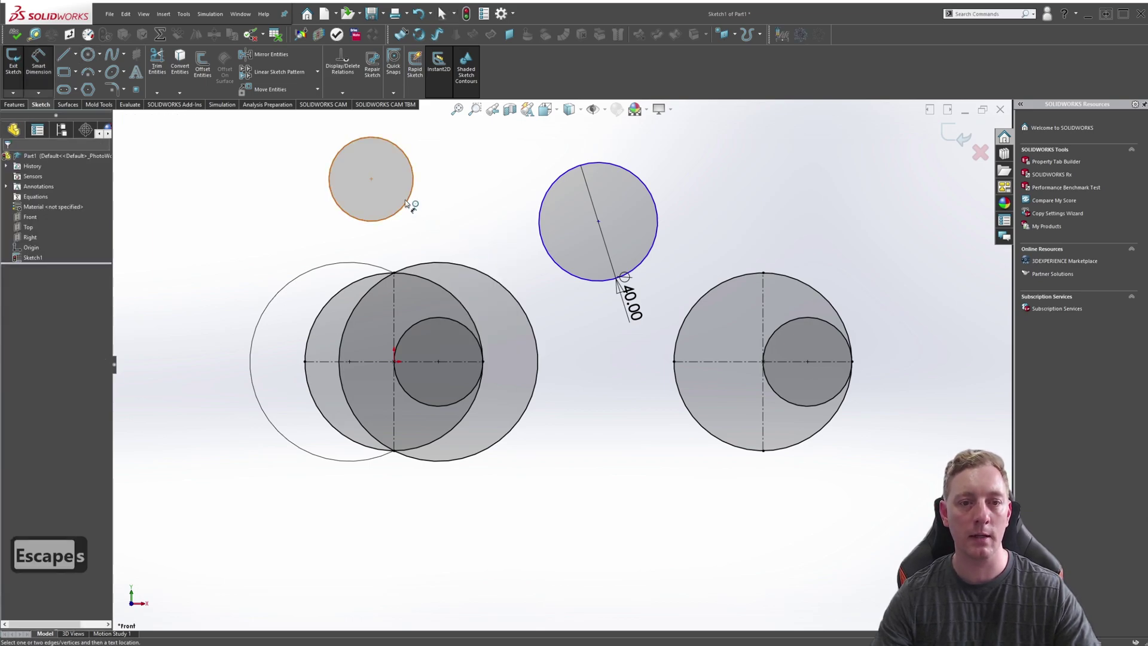
left_click(410, 200)
type("40")
key("Return")
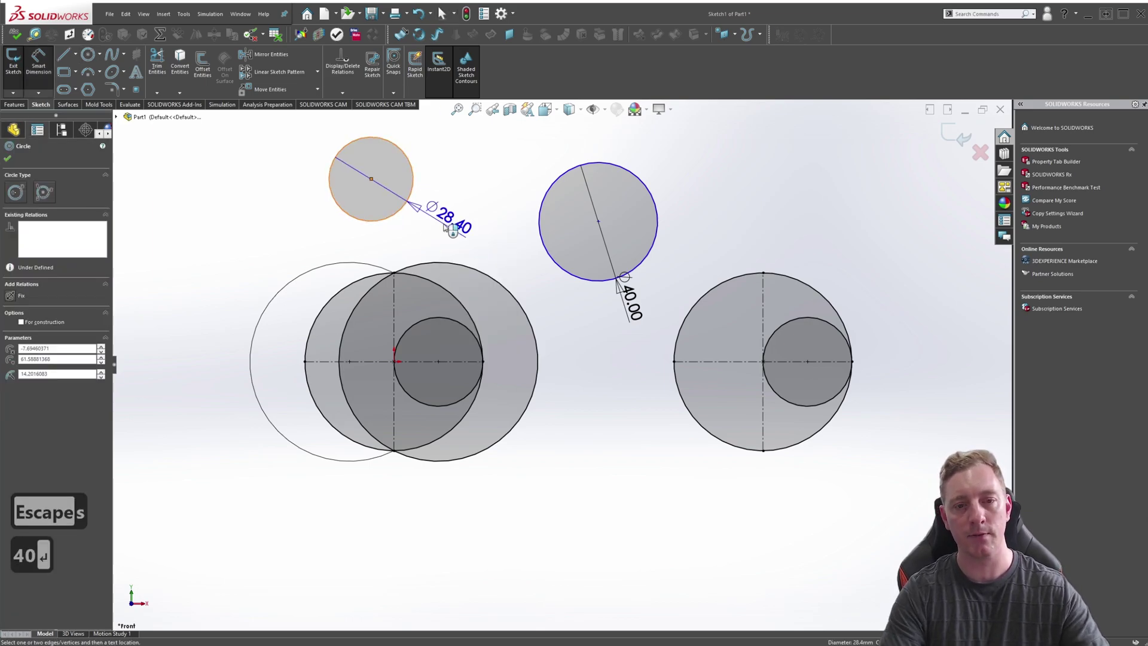
left_click(481, 205)
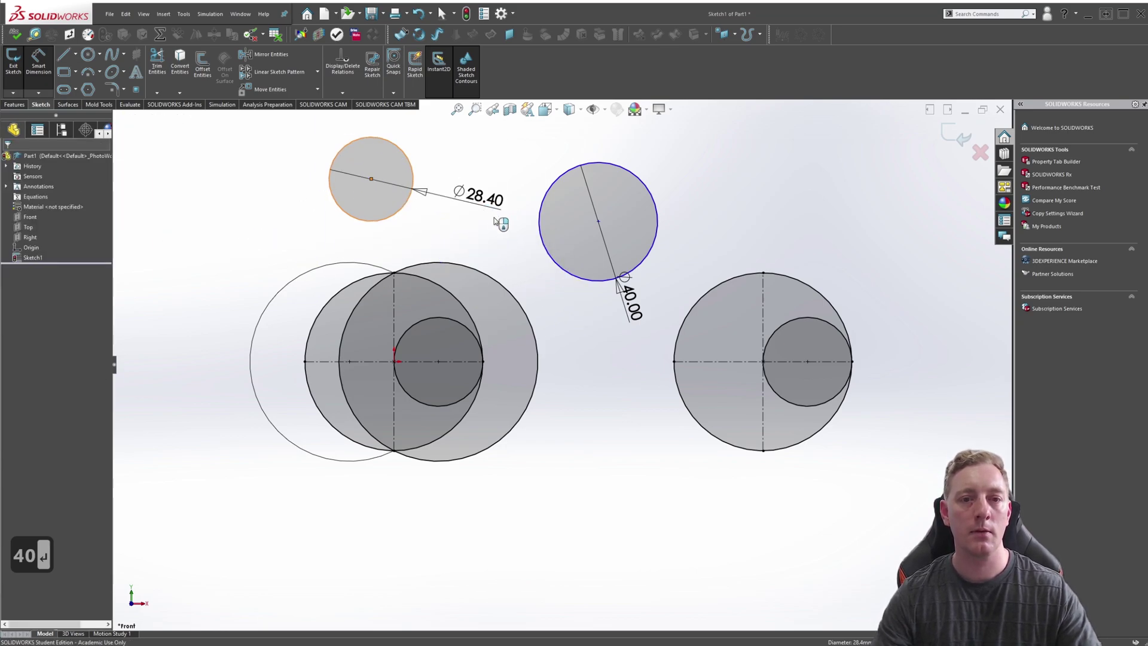
Place the diameter dimension beside the circle above the original group and set it to 40 mm.
left_click(474, 197)
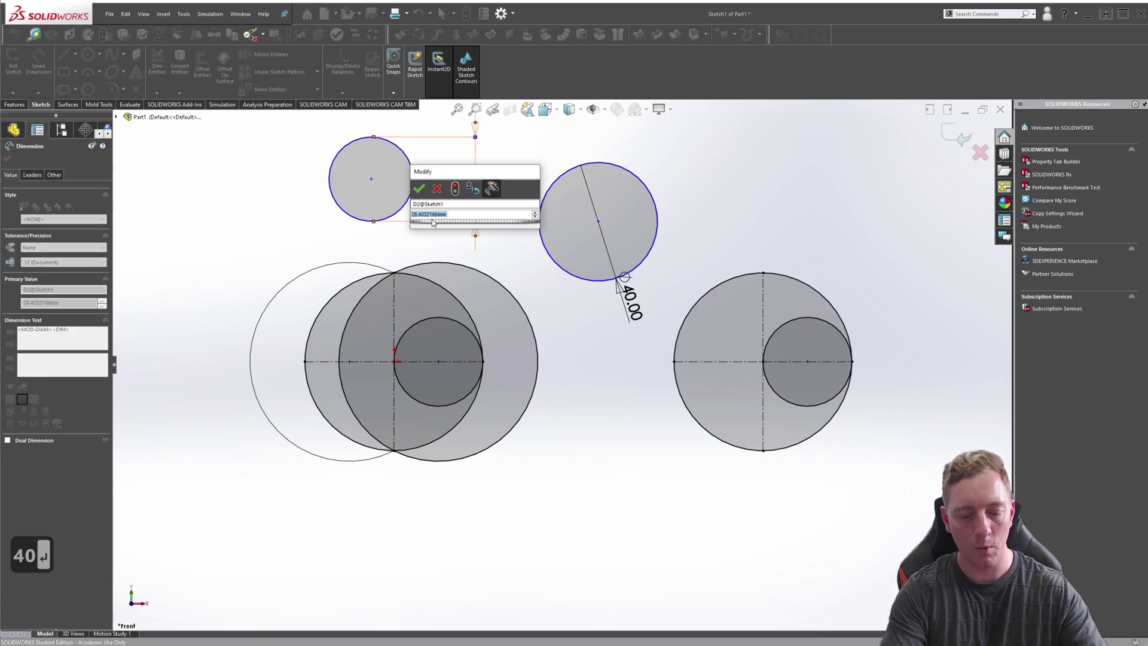
type("40")
key("Return")
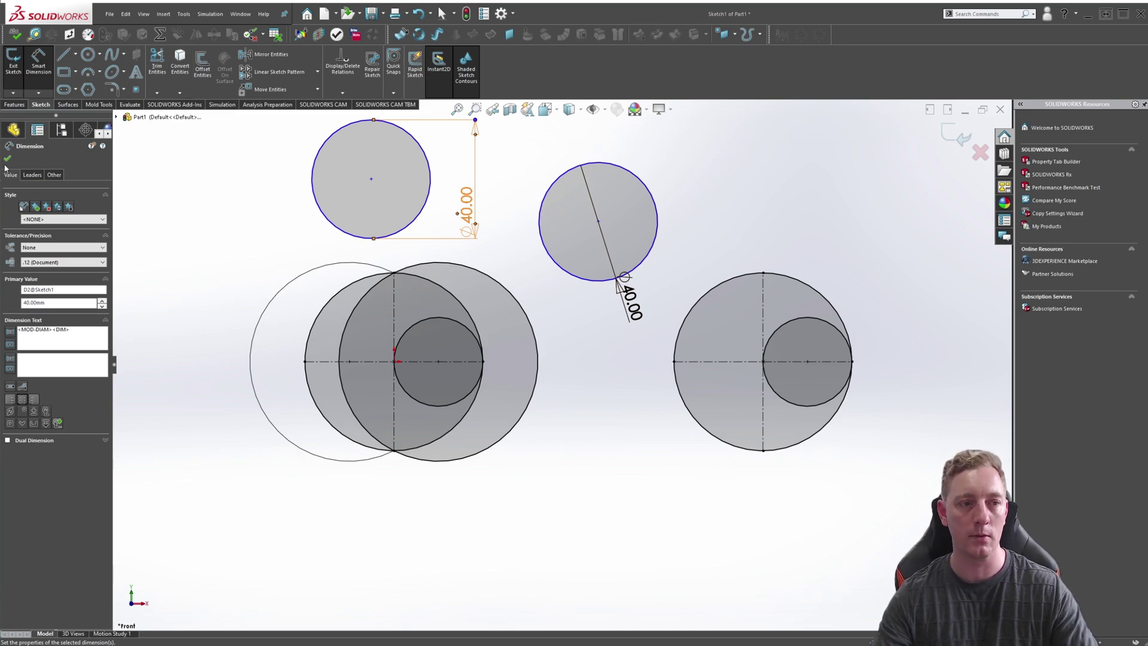
Delete the two loose dimensioned circles above the circle groups.
left_click_drag(652, 151, 270, 210)
key("Delete")
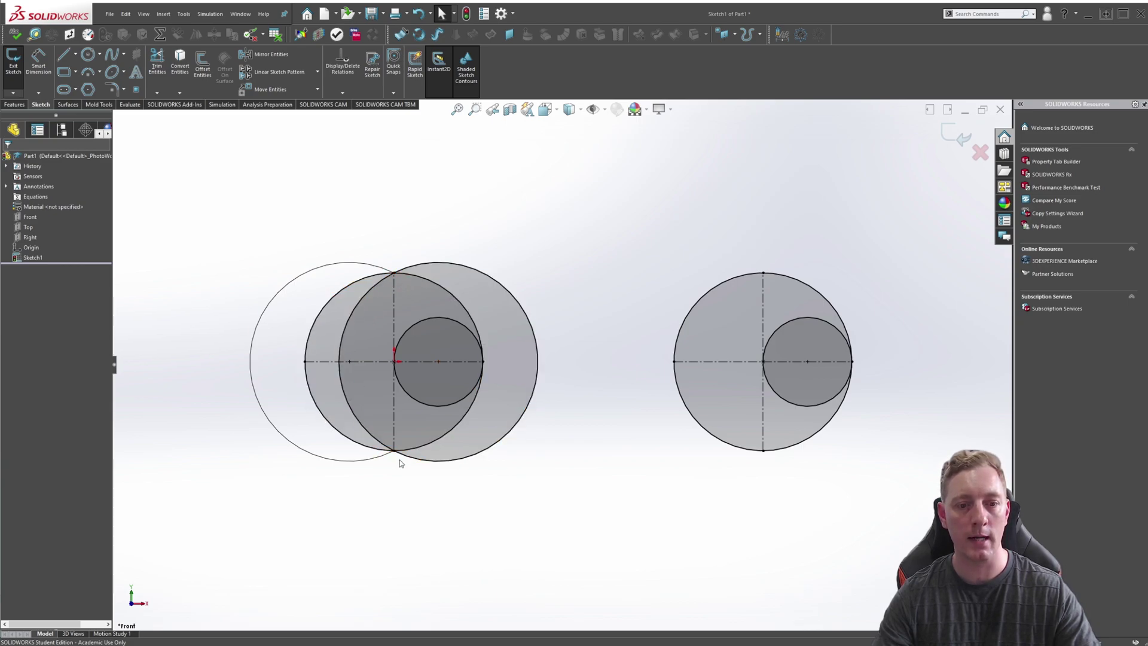
Sketch a centre-point arc centred on the right group's small circle, from the upper to the lower endpoint of the vertical construction line.
key("s")
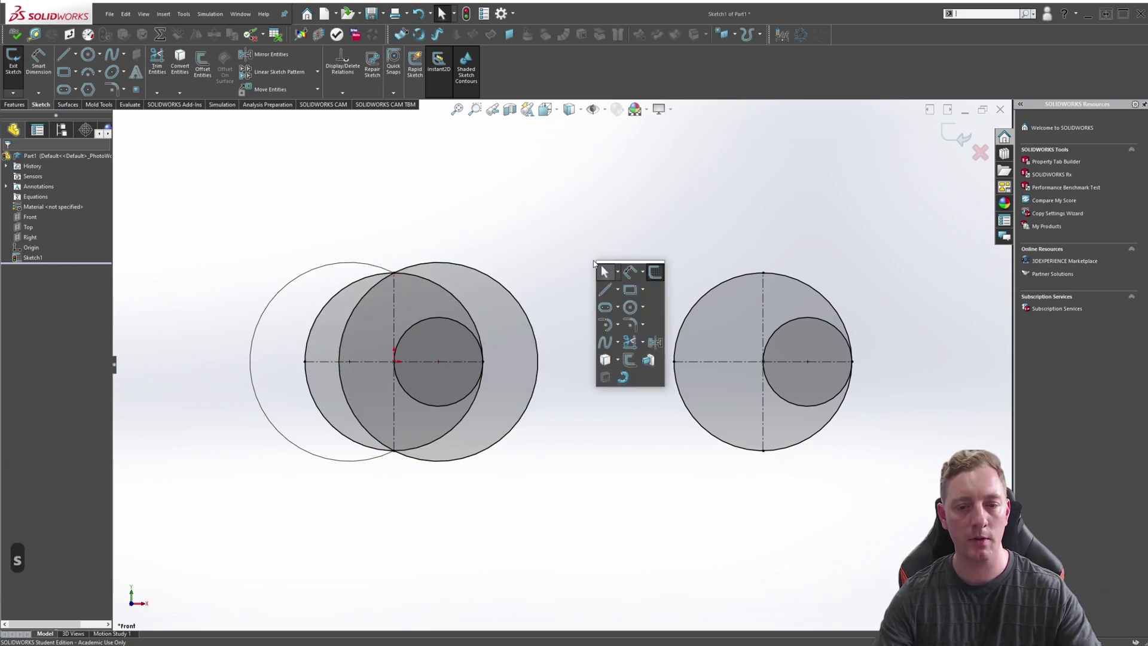
left_click(618, 325)
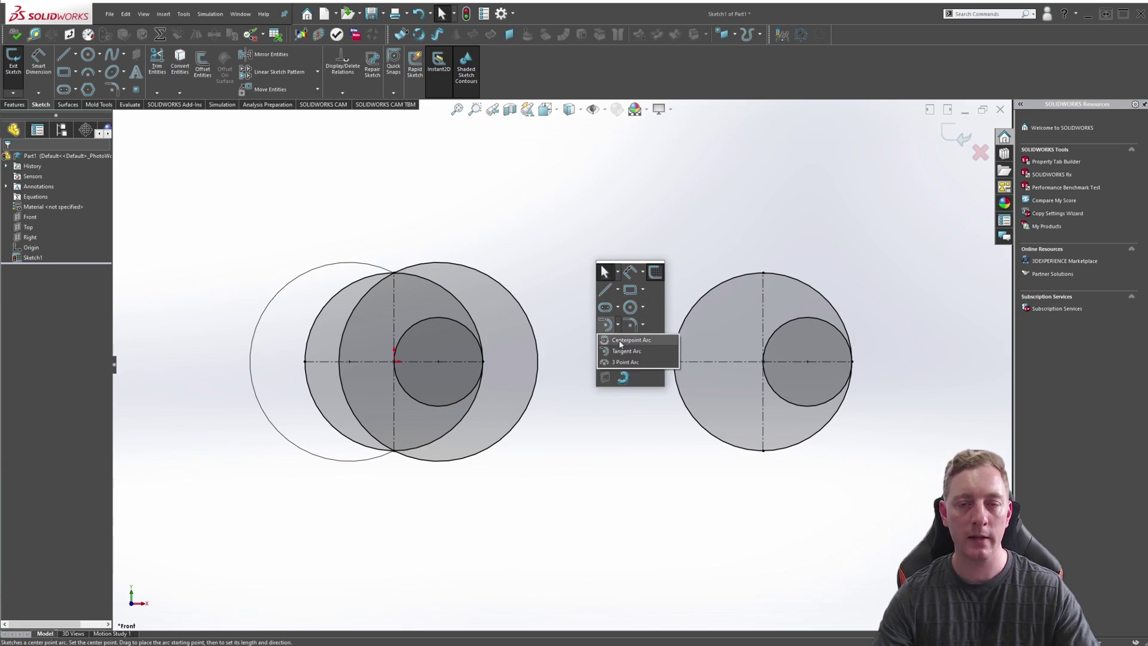
left_click(621, 340)
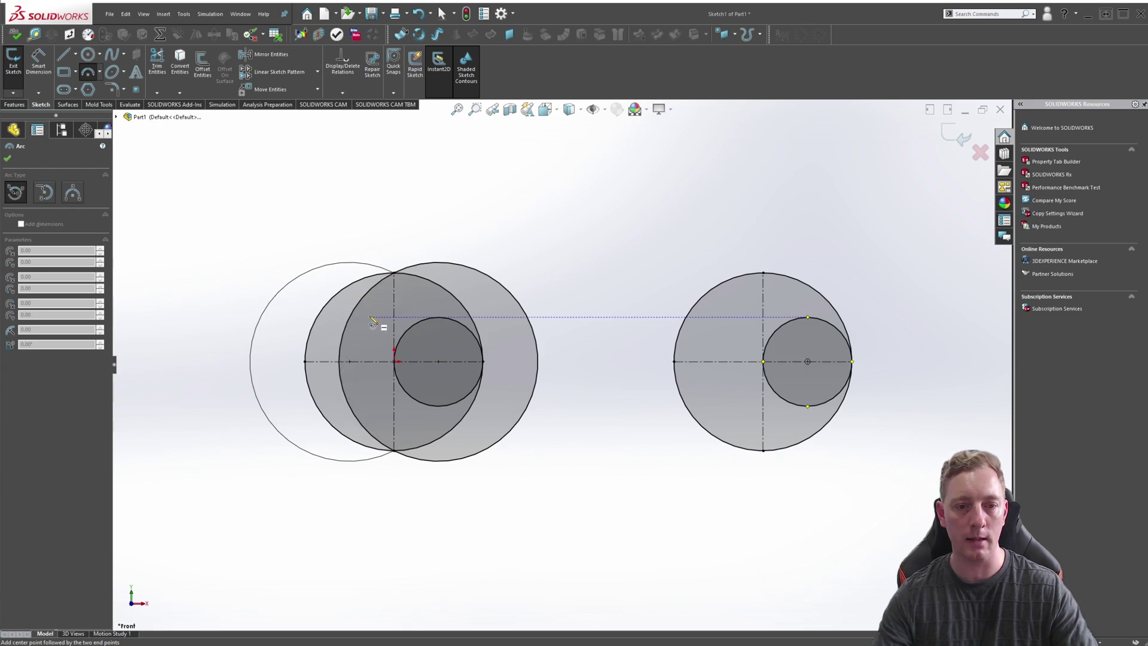
left_click(808, 361)
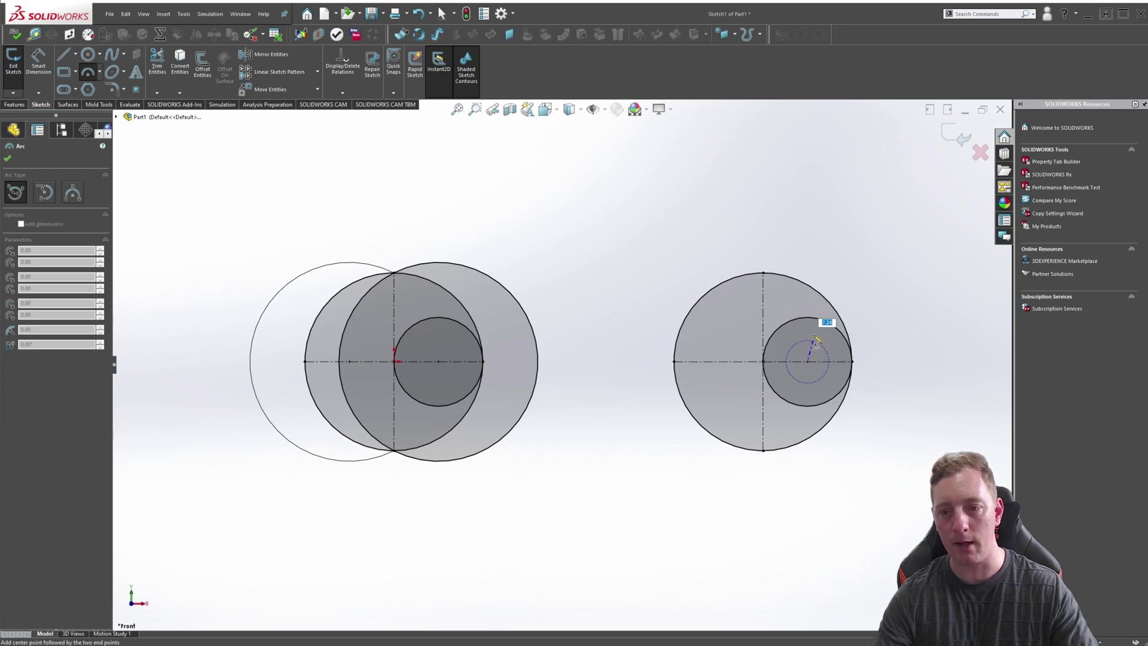
left_click(764, 274)
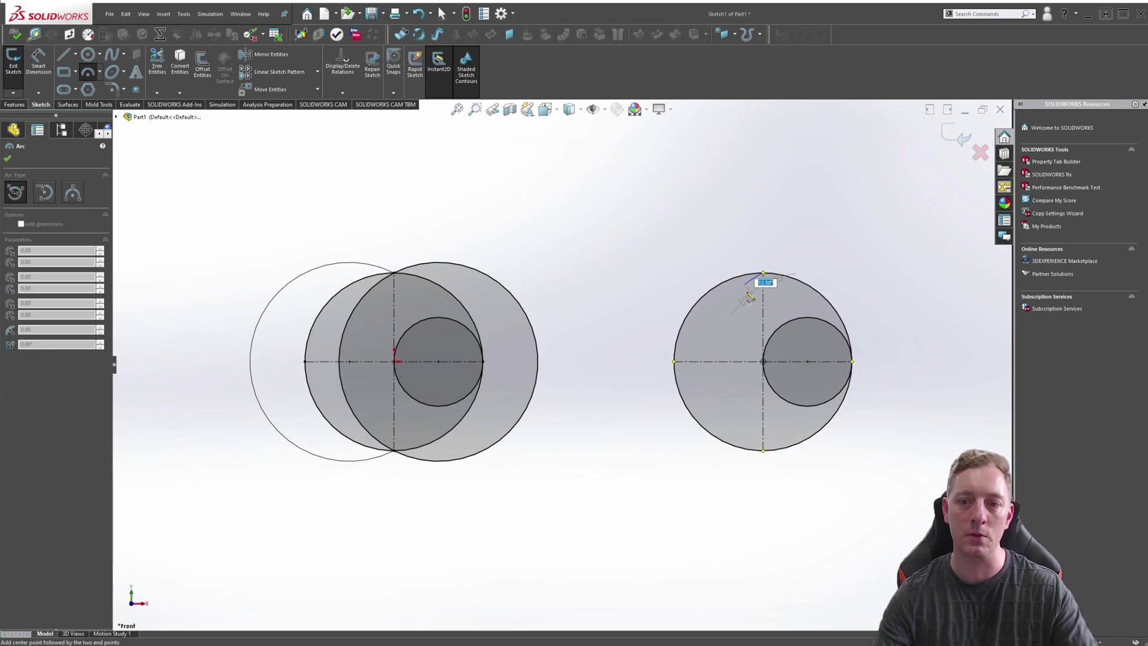
left_click(763, 451)
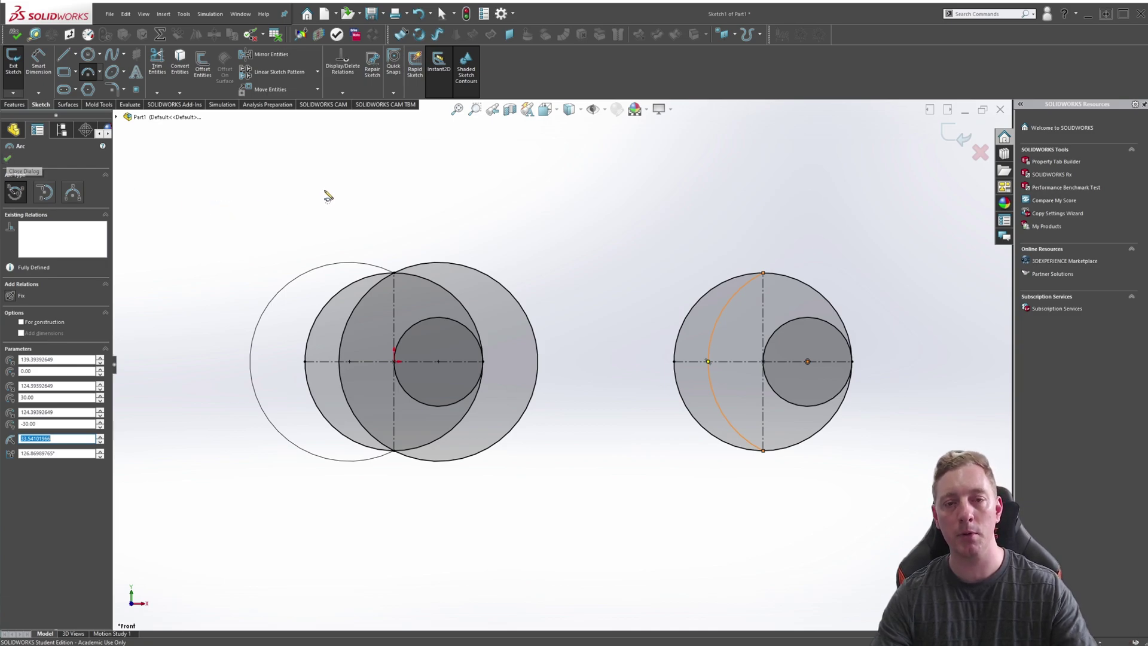
key("Escape")
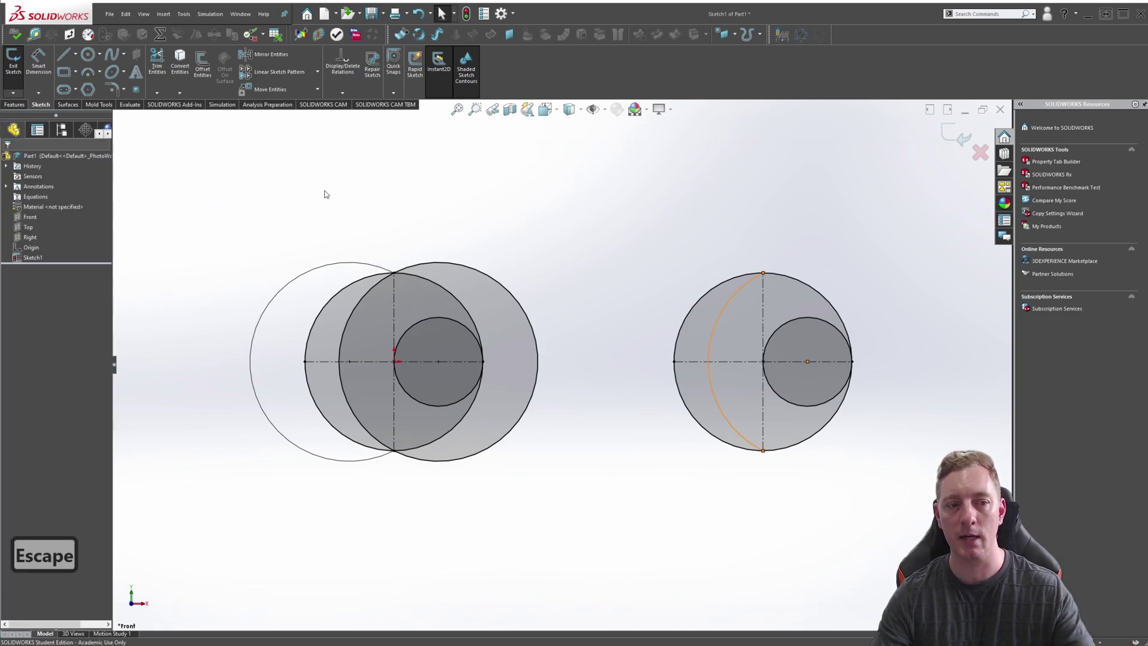
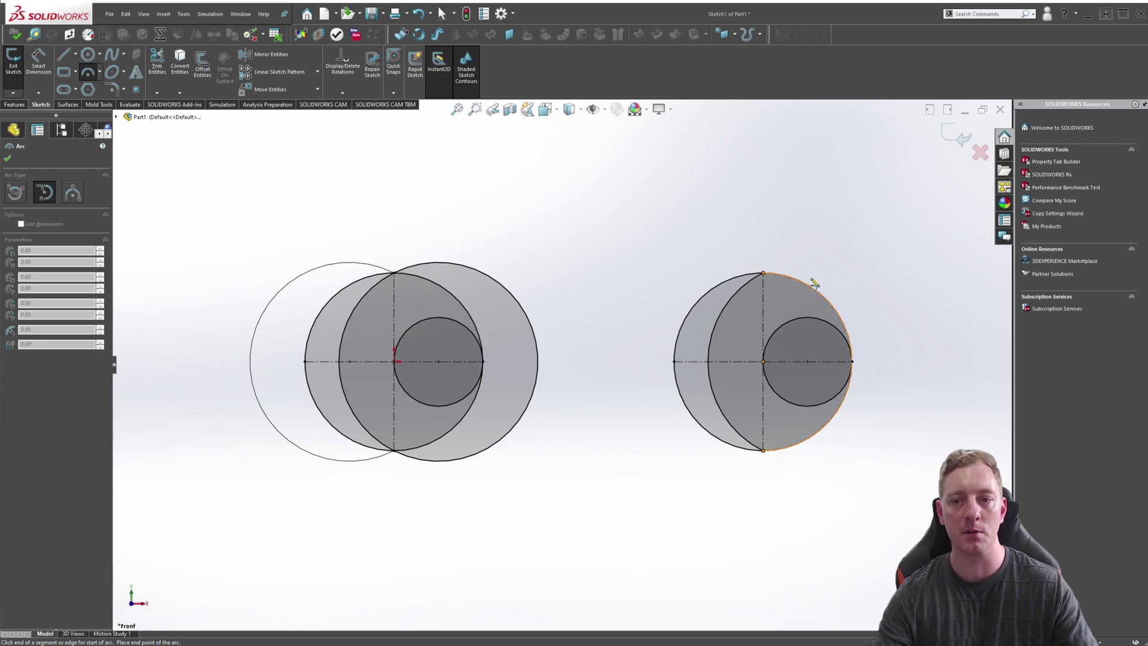
key("Escape")
key("Escape")
key("Escape")
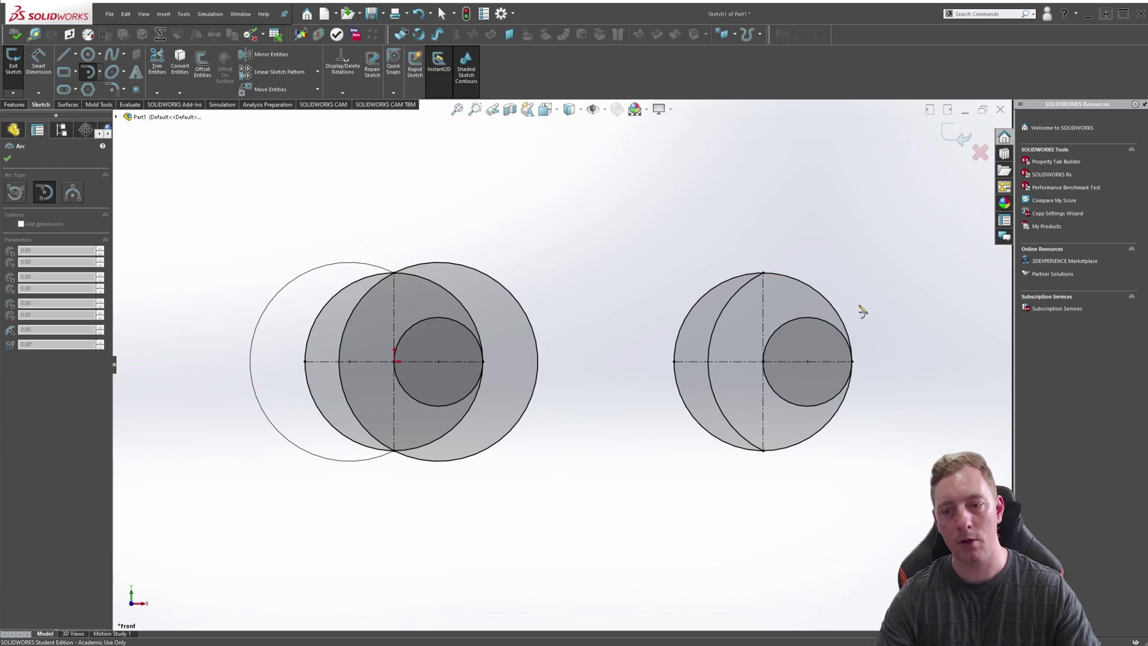
left_click(764, 273)
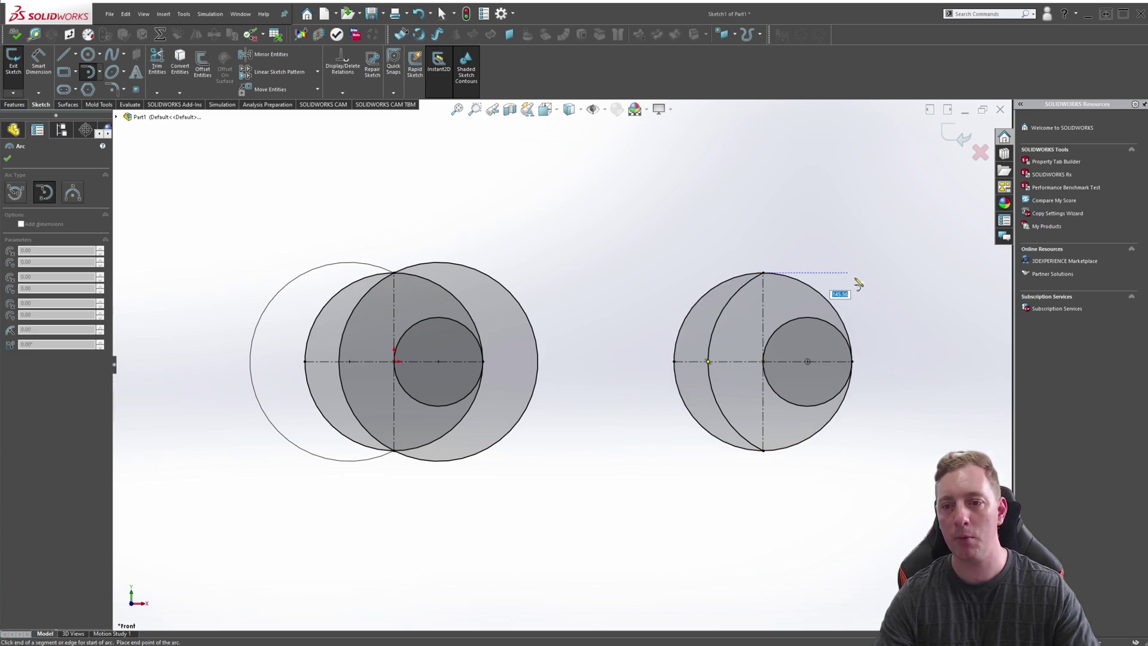
left_click(768, 455)
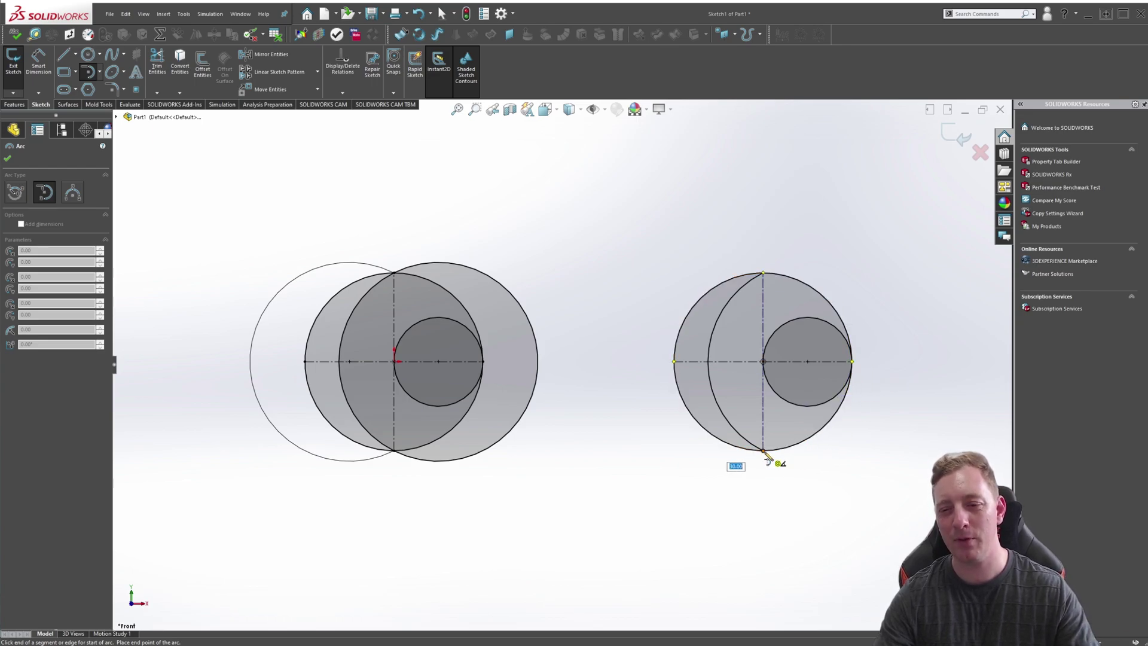
left_click(763, 273)
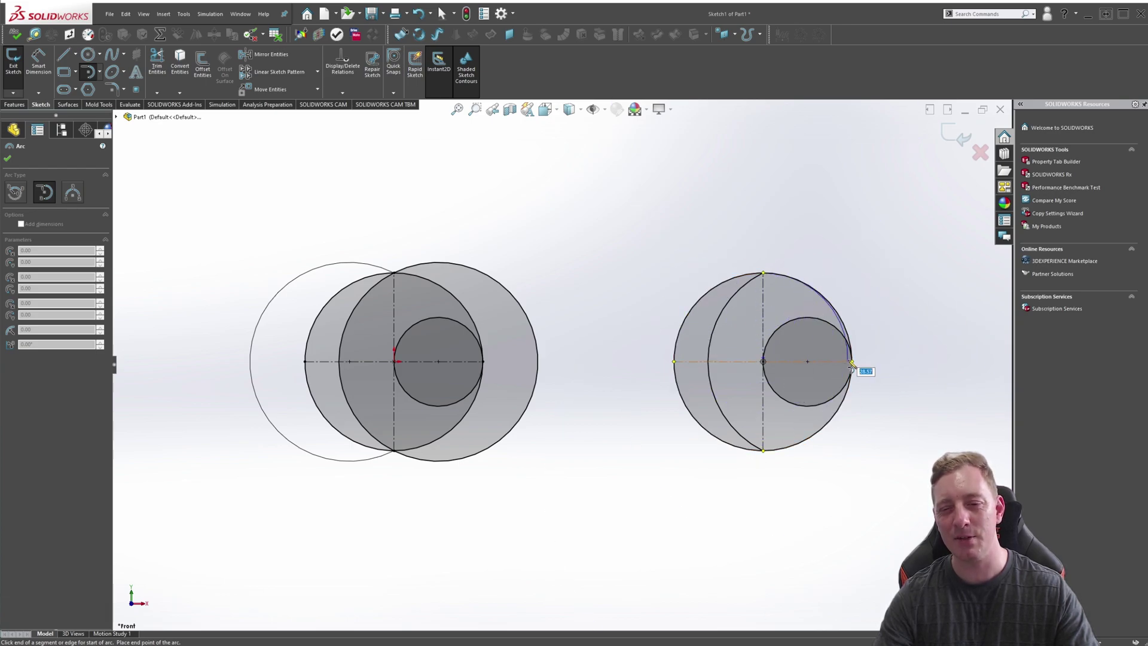
key("Escape")
key("Escape")
key("s")
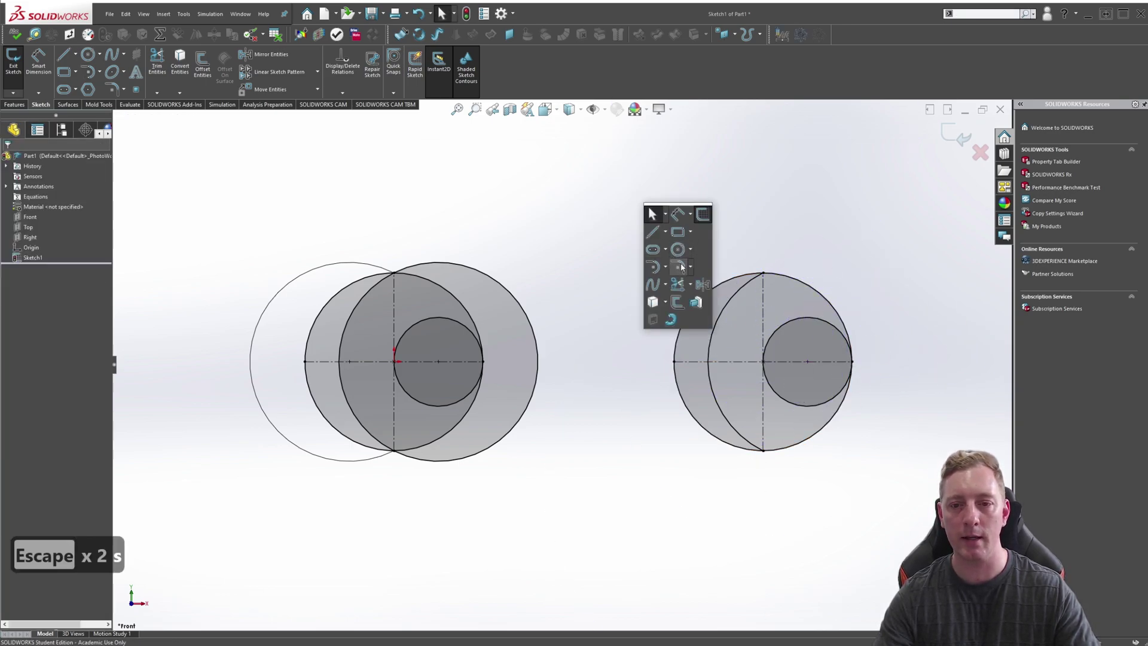
left_click(690, 267)
left_click(682, 295)
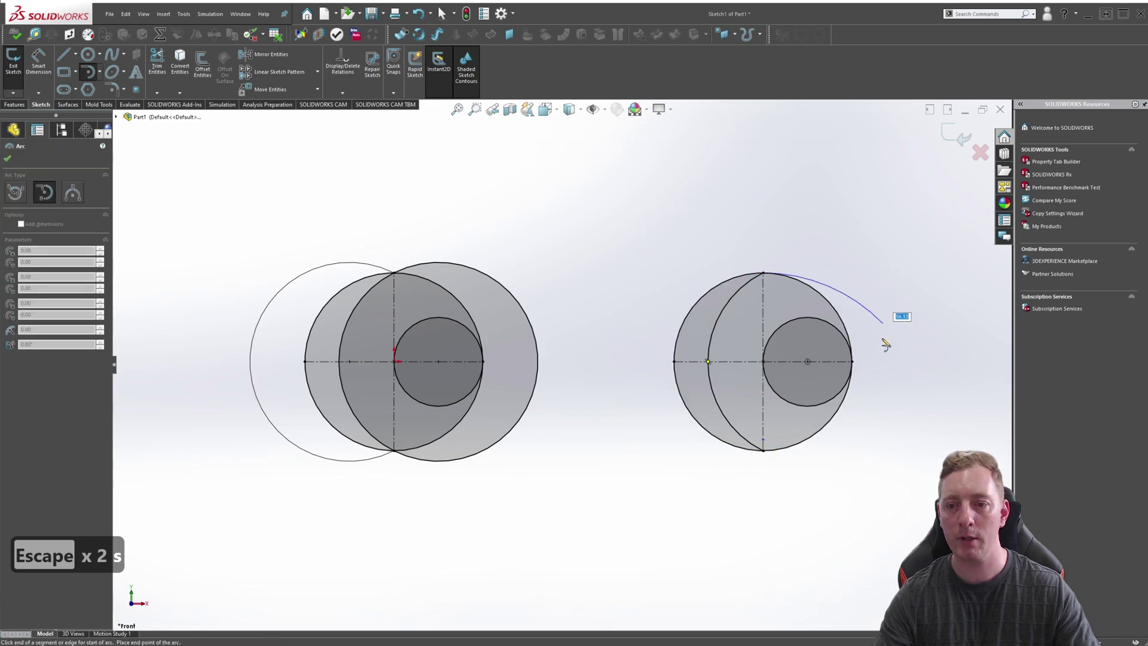
key("Escape")
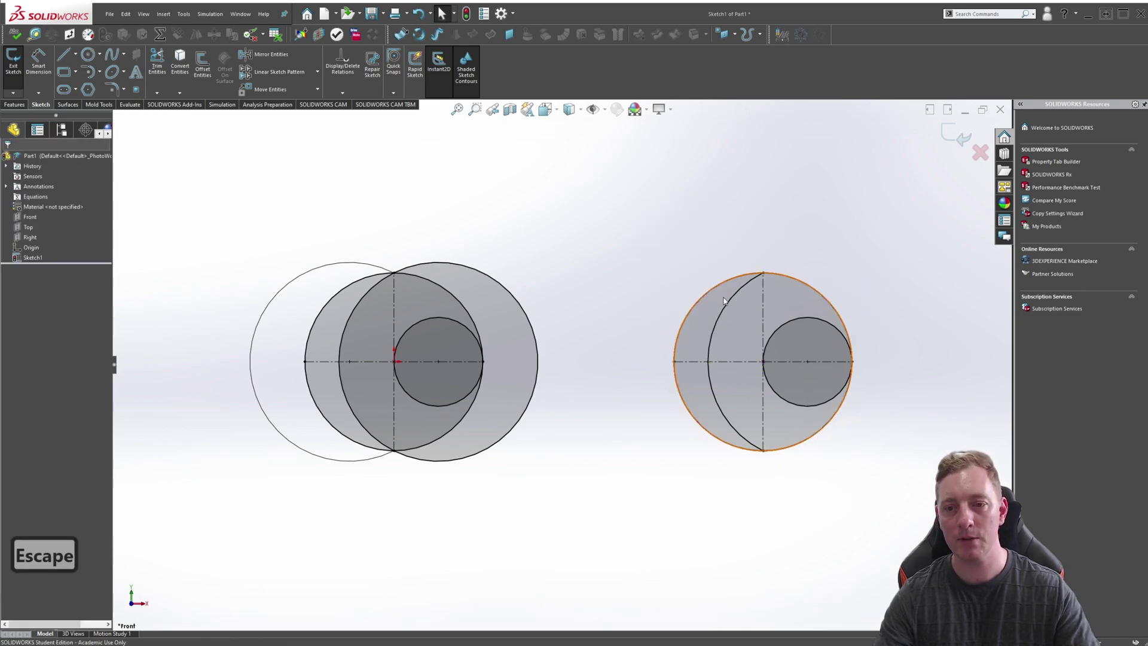
Sketch a tangent arc continuing the right group's centre-point arc, bulging outward from the upper to the lower endpoint of the vertical construction line.
key("s")
left_click(757, 361)
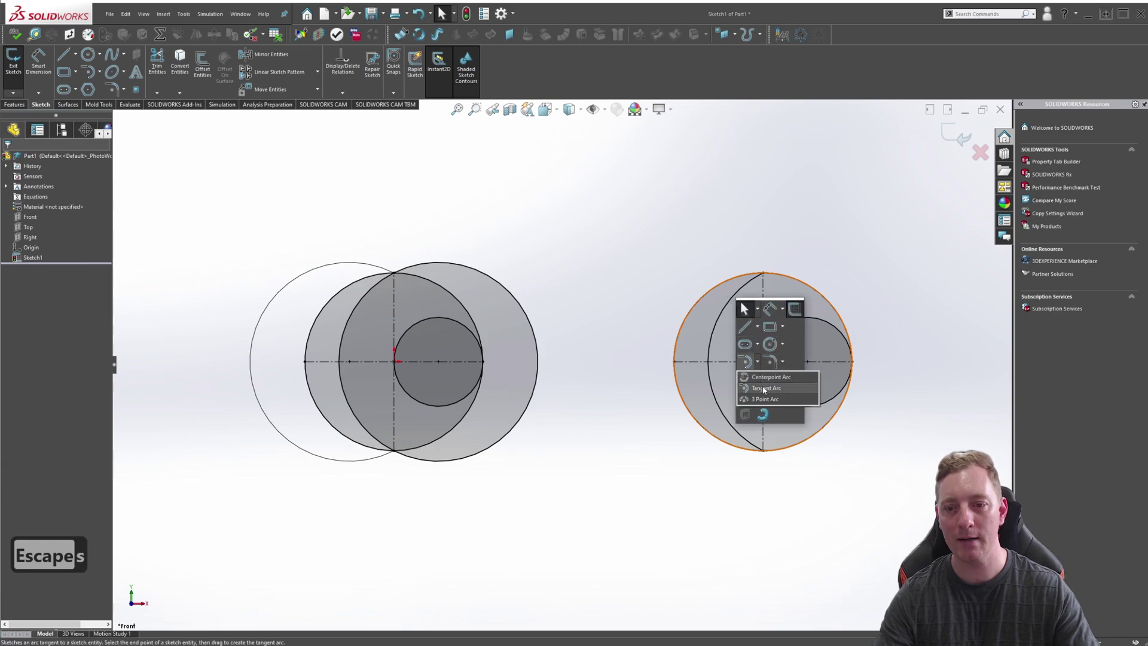
left_click(765, 388)
left_click(764, 274)
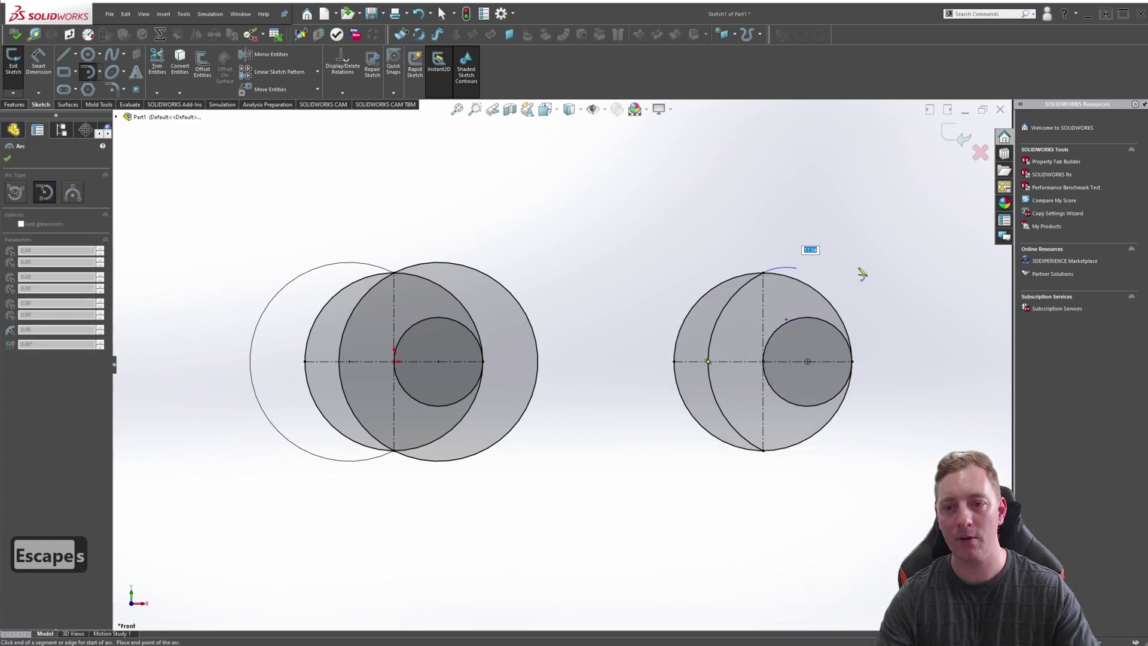
left_click(764, 453)
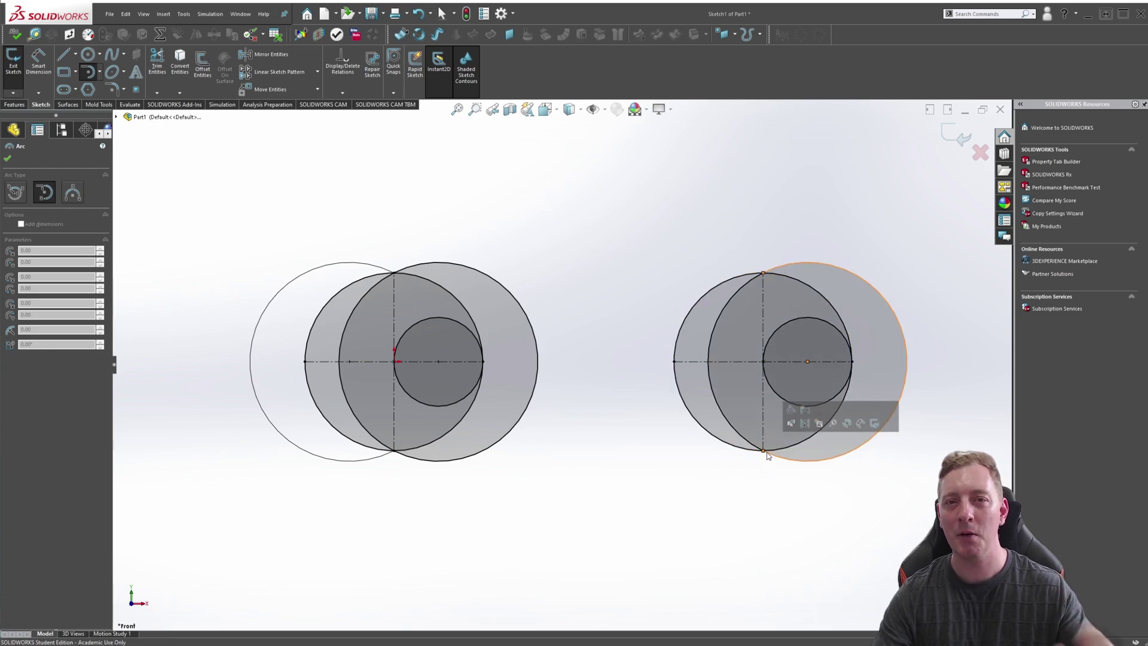
key("Escape")
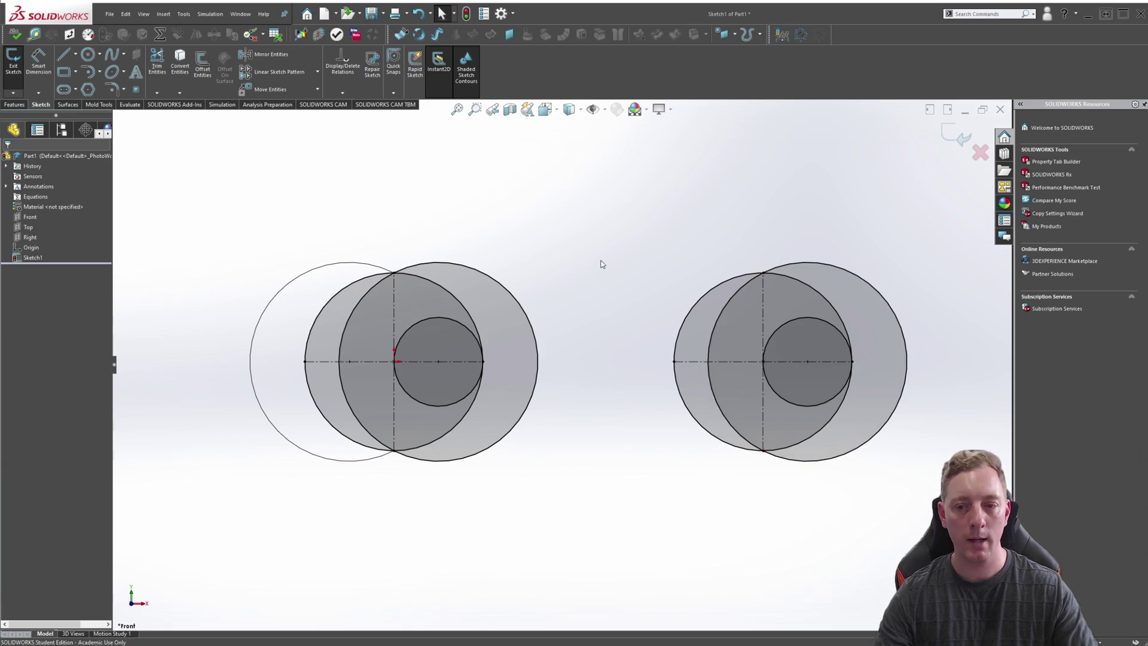
With the Line tool, sketch a horizontal line above the original group and continue it into a downward tangent arc of about 21.9 mm radius.
left_click(64, 55)
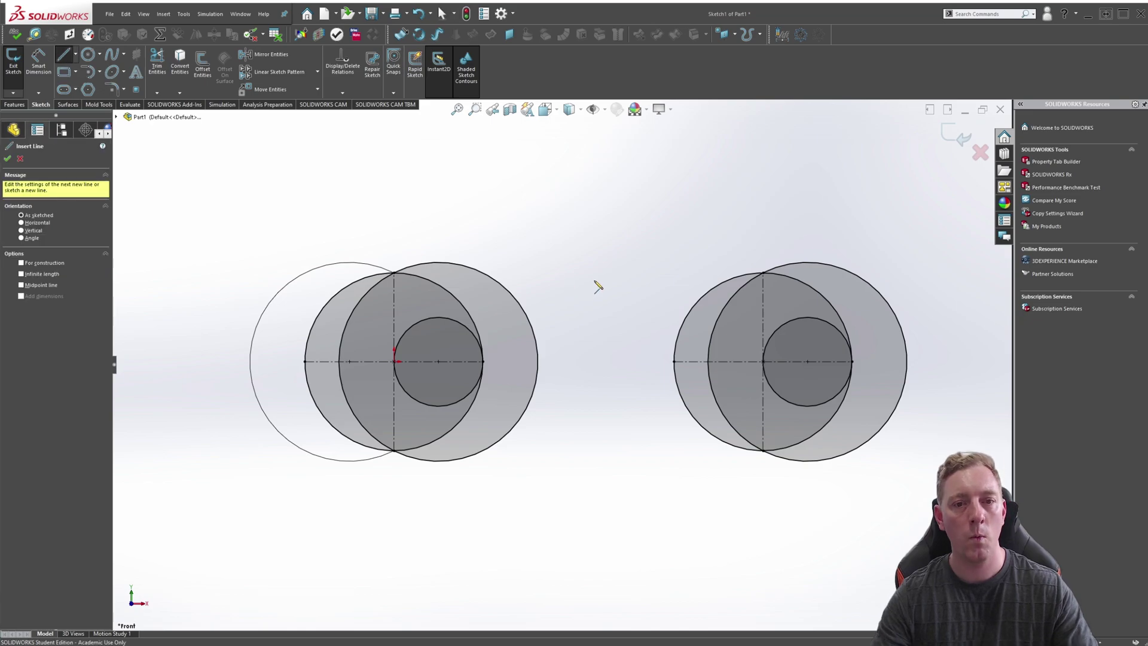
left_click(446, 205)
left_click(555, 205)
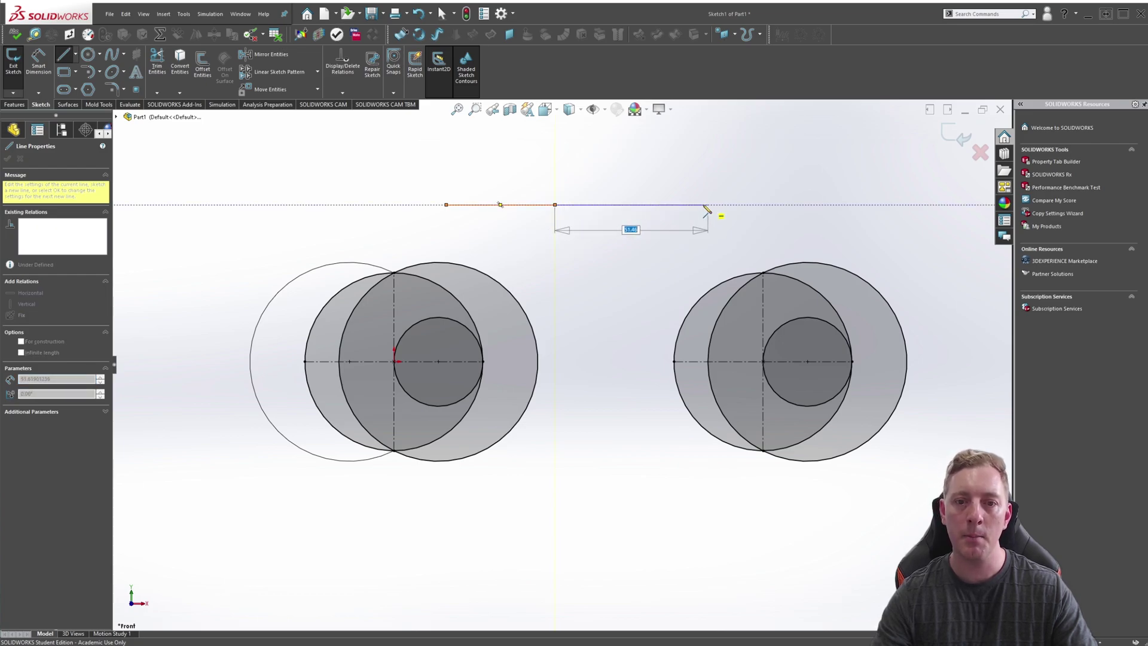
left_click(555, 206)
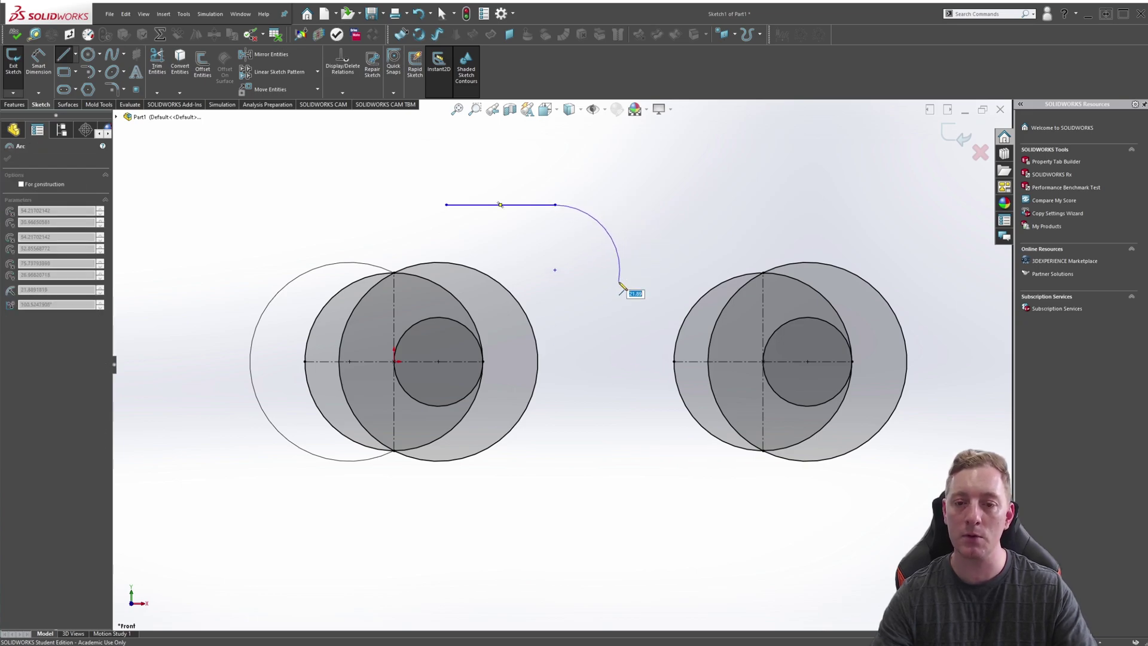
left_click(619, 283)
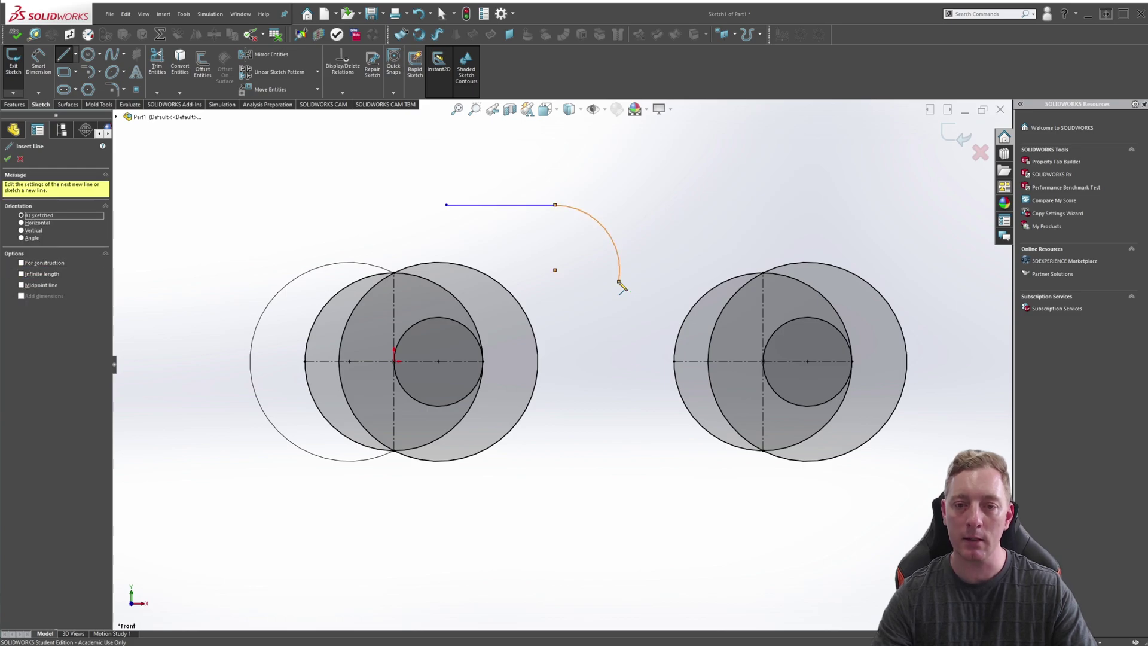
Extend the chain between the circle groups with a slanted line downward and a second tangent arc curving toward the right group.
left_click(596, 404)
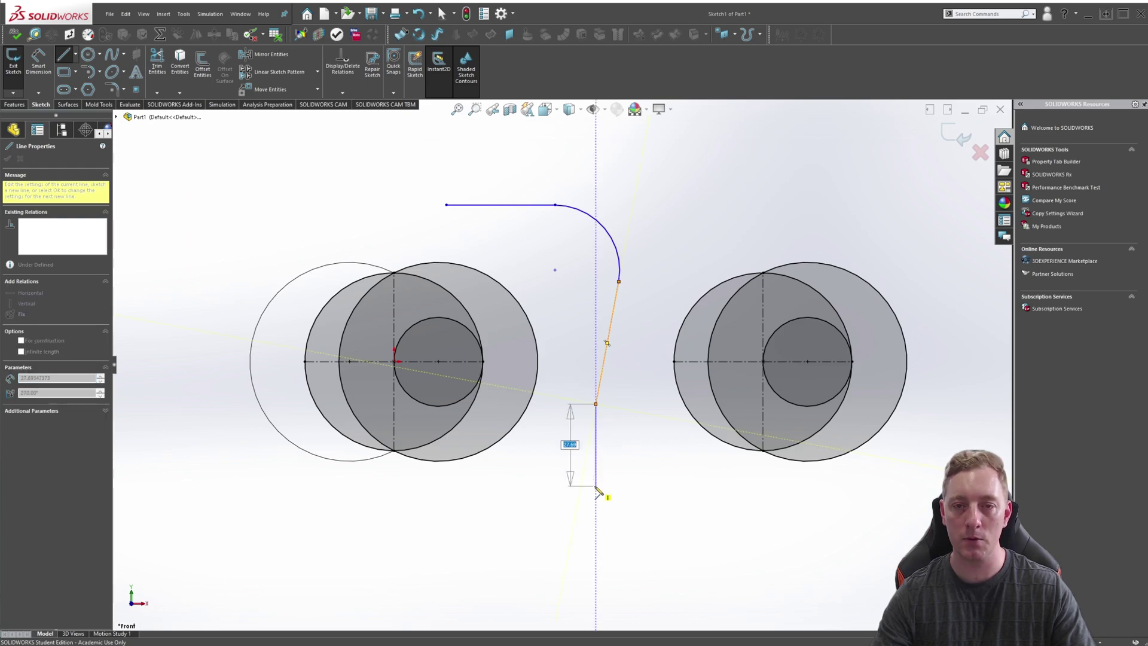
double_click(596, 404)
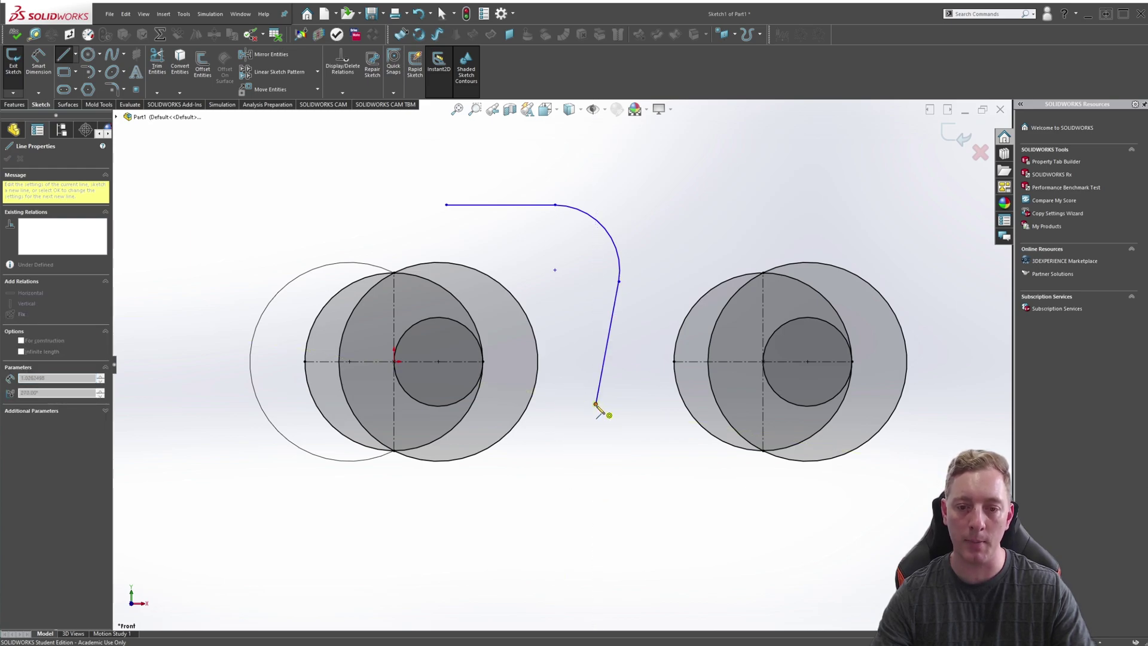
left_click(597, 405)
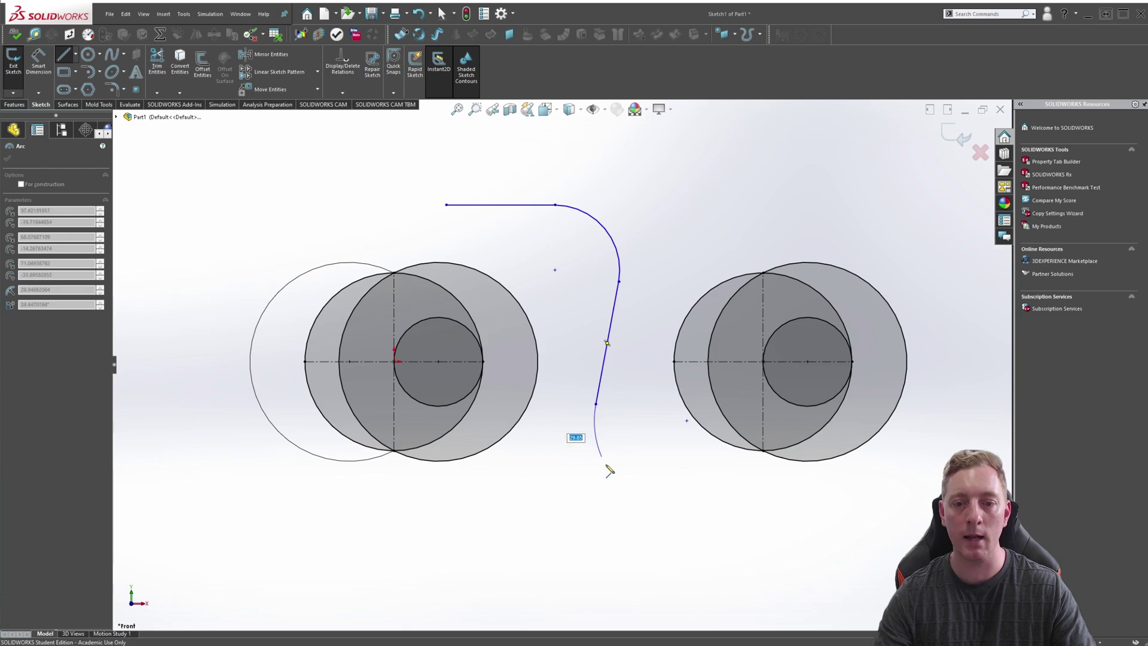
left_click(642, 484)
key("Escape")
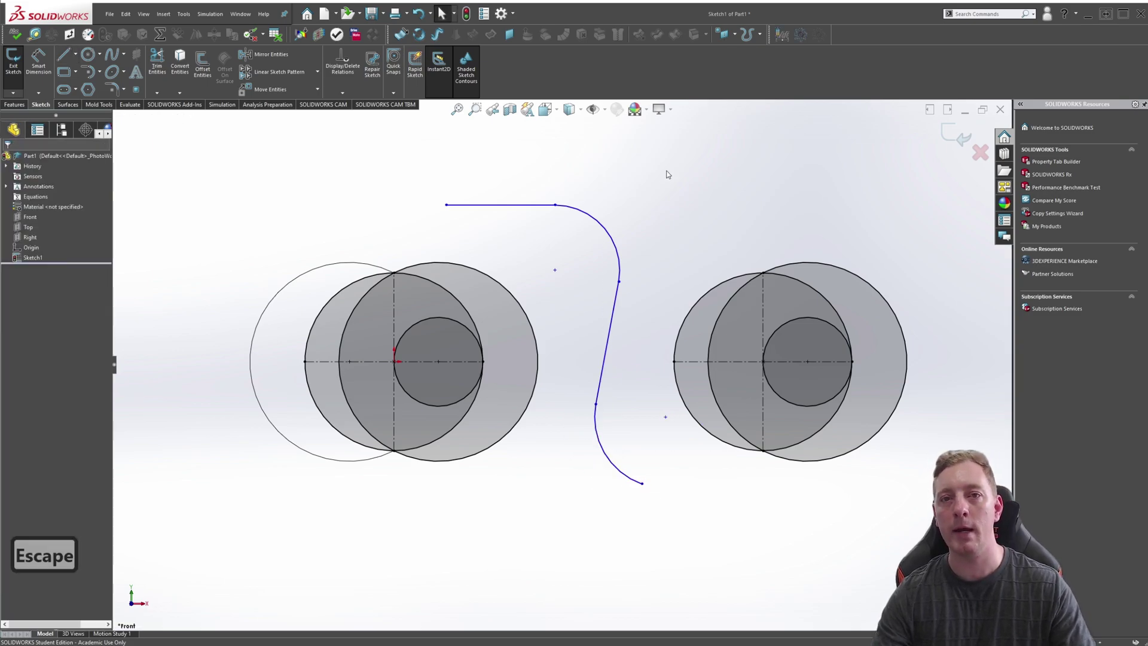
Delete the right group's outer tangent arc and redraw it between the vertical construction line's endpoints using the Line tool's tangent-arc transition.
left_click(827, 264)
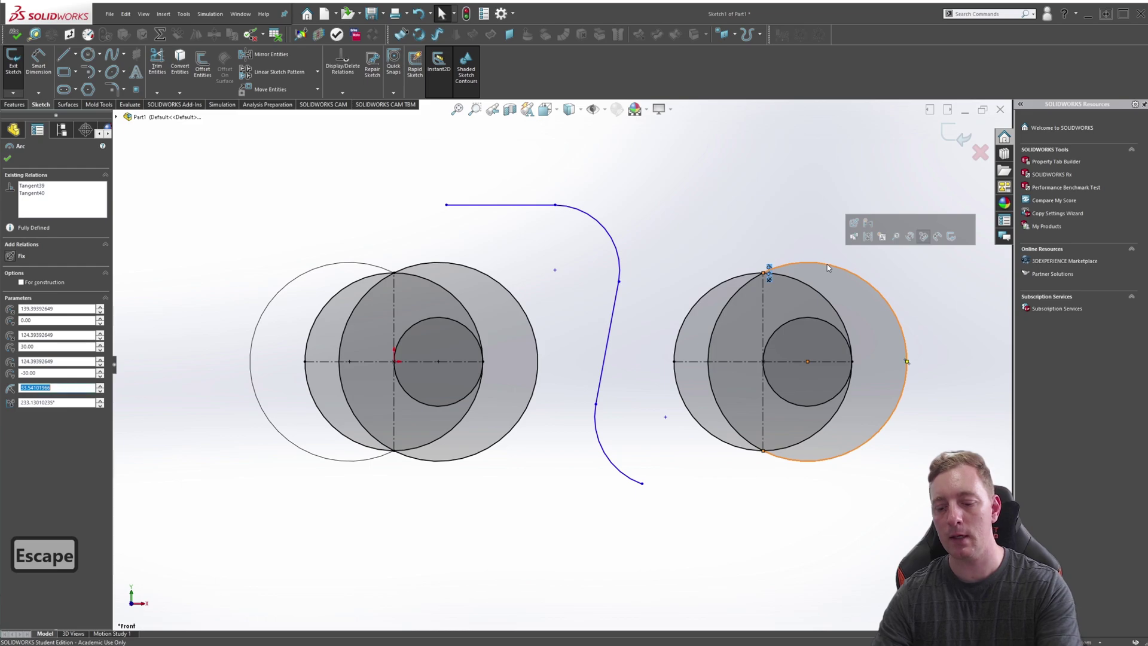
key("Delete")
key("l")
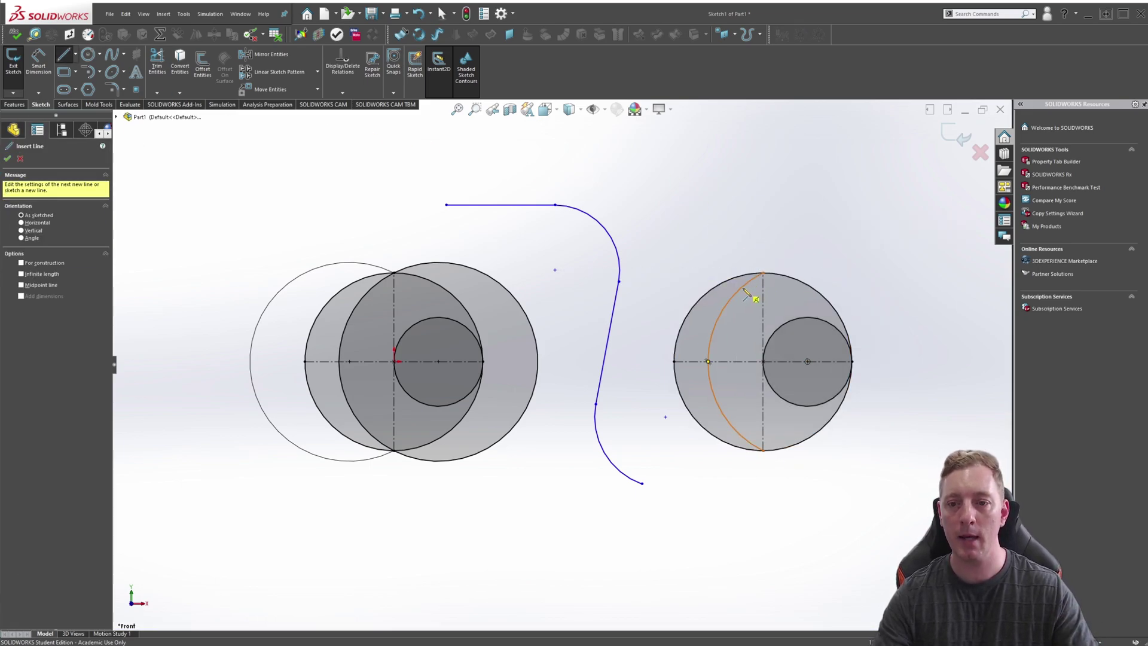
left_click(764, 273)
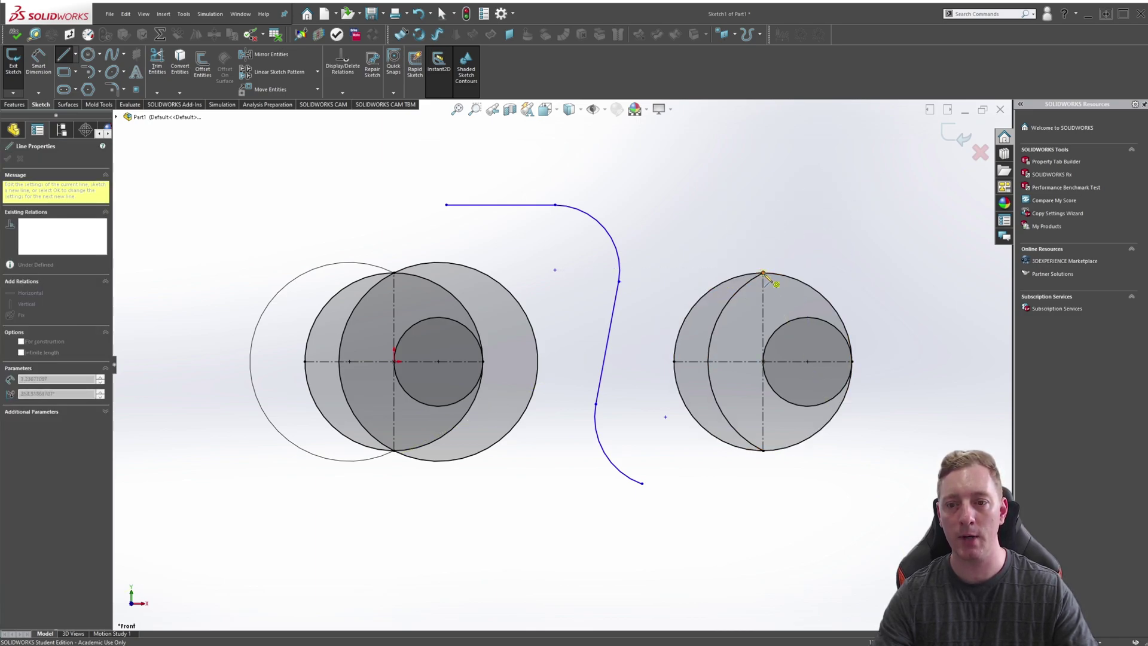
left_click(764, 452)
key("Escape")
key("Escape")
key("Escape")
Delete the freehand line-and-arc chain between the two circle groups.
left_click_drag(620, 165, 543, 317)
key("Delete")
left_click_drag(628, 495, 590, 422)
key("Delete")
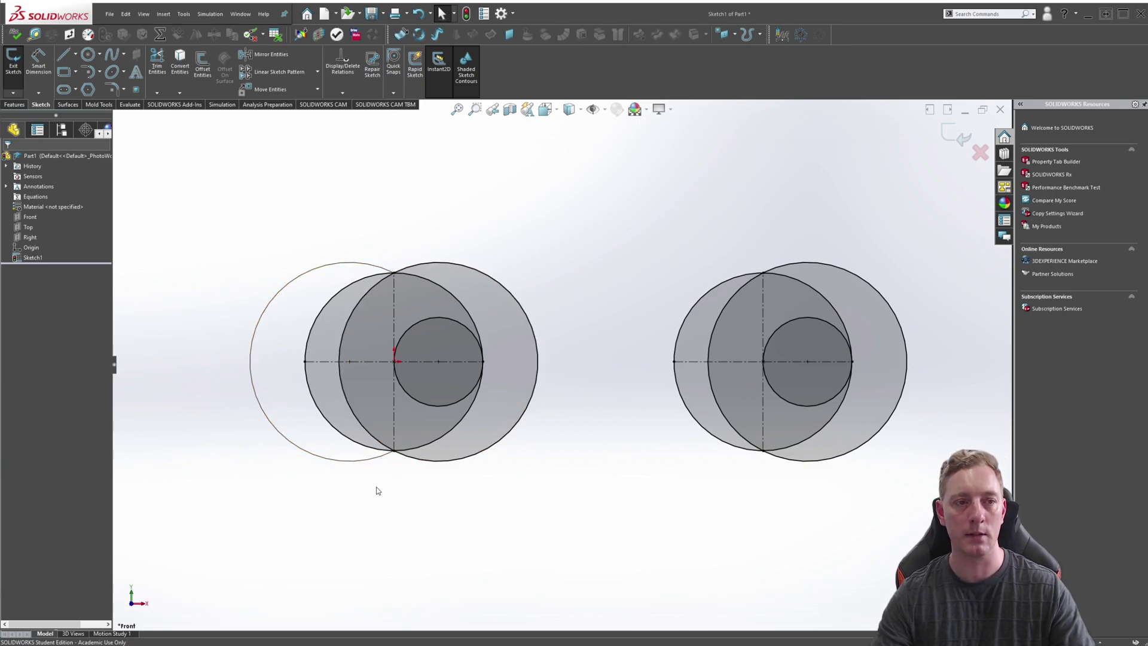
Sketch a 3 Point Arc between the right group's vertical construction line endpoints, bulging outward to the left with a radius of about 32.6 mm.
key("s")
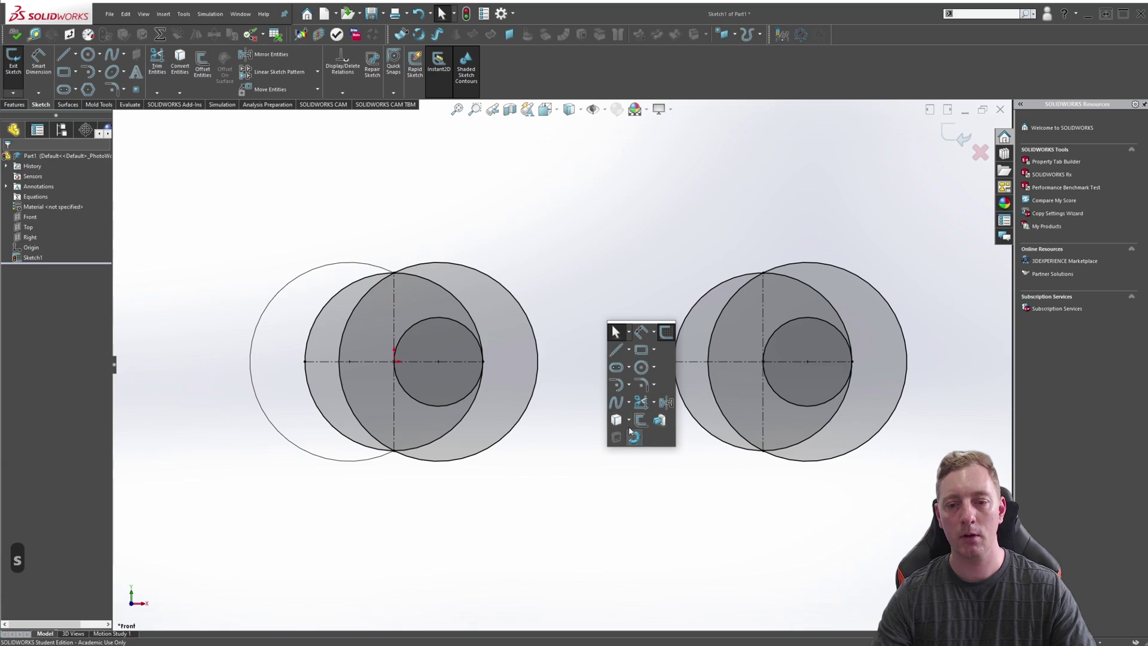
left_click(630, 388)
left_click(630, 389)
left_click(630, 389)
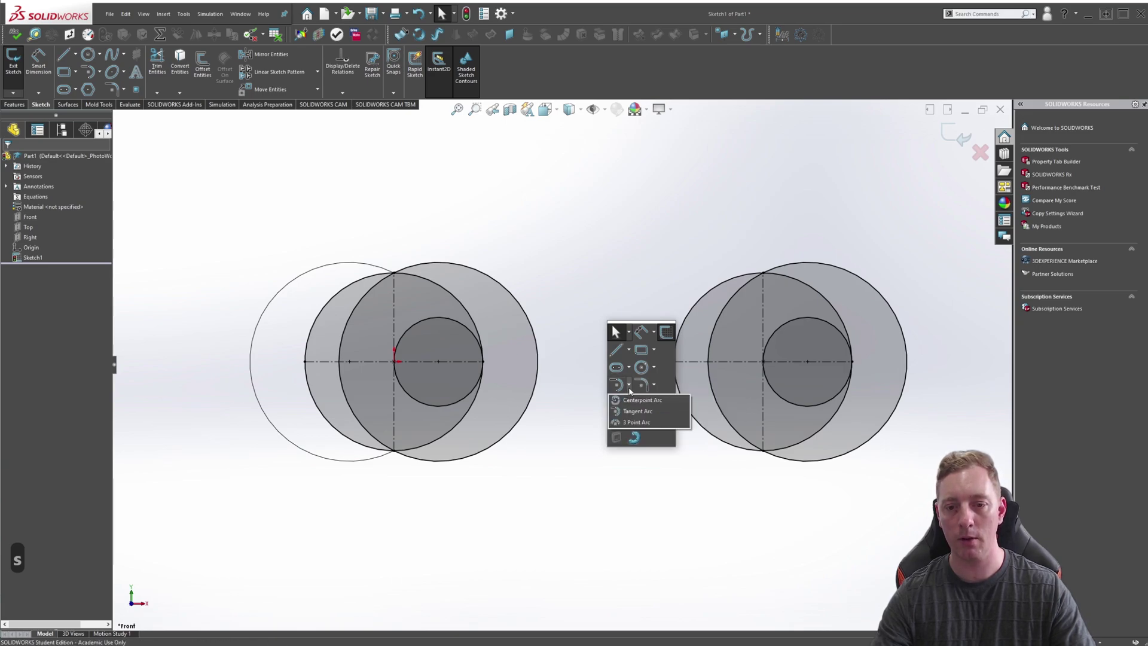
left_click(636, 422)
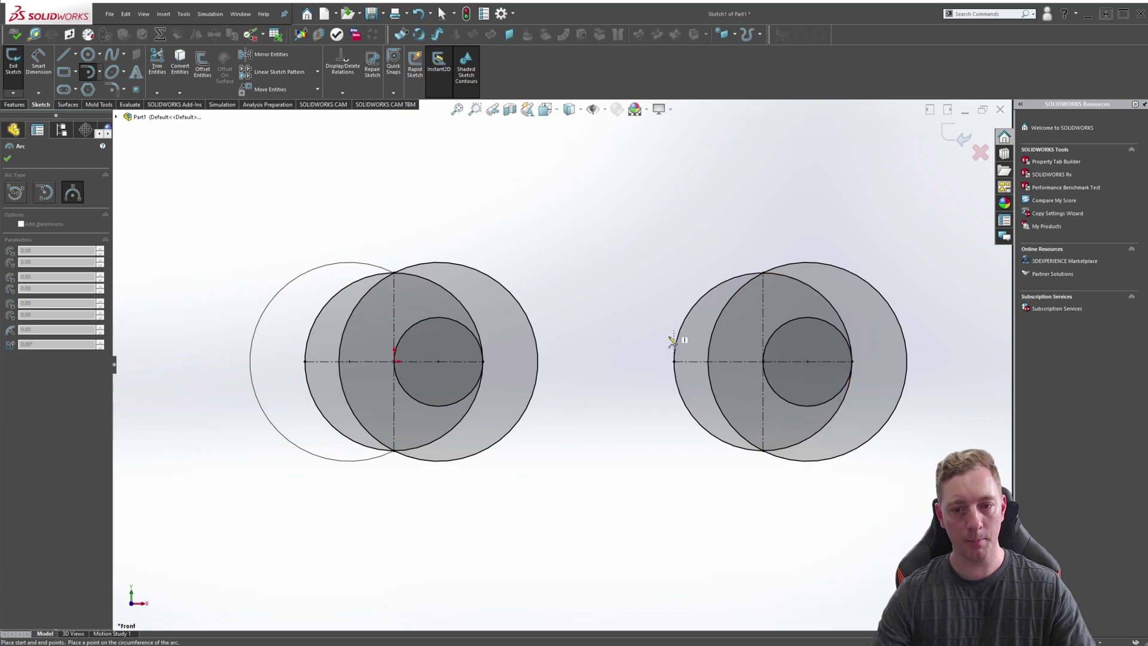
left_click(764, 449)
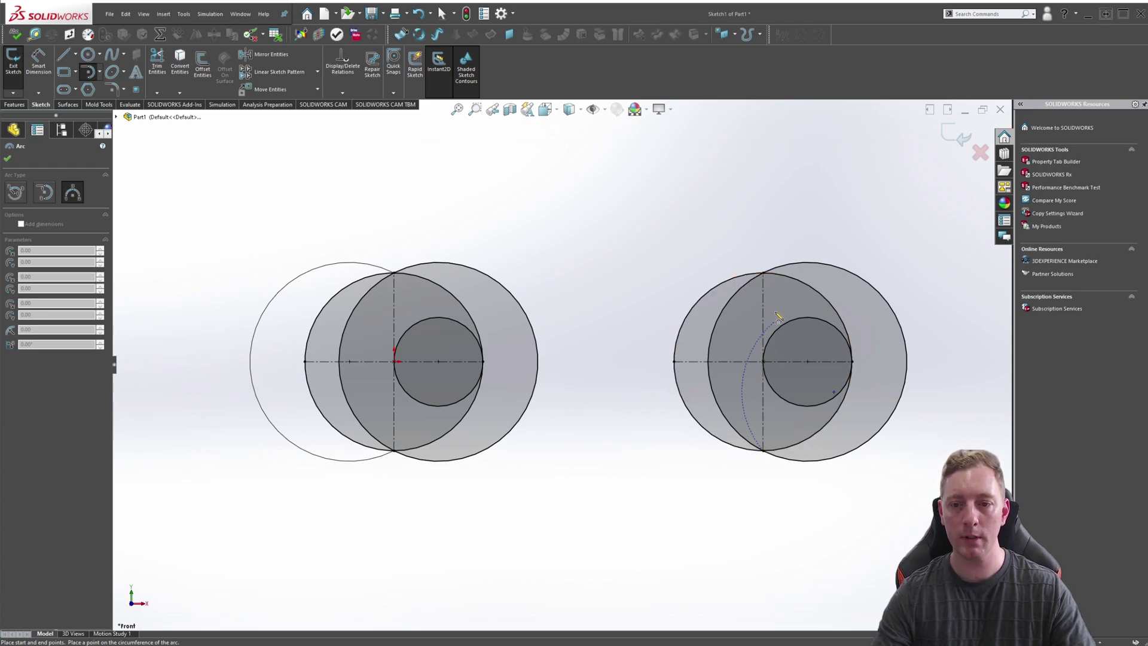
left_click(763, 273)
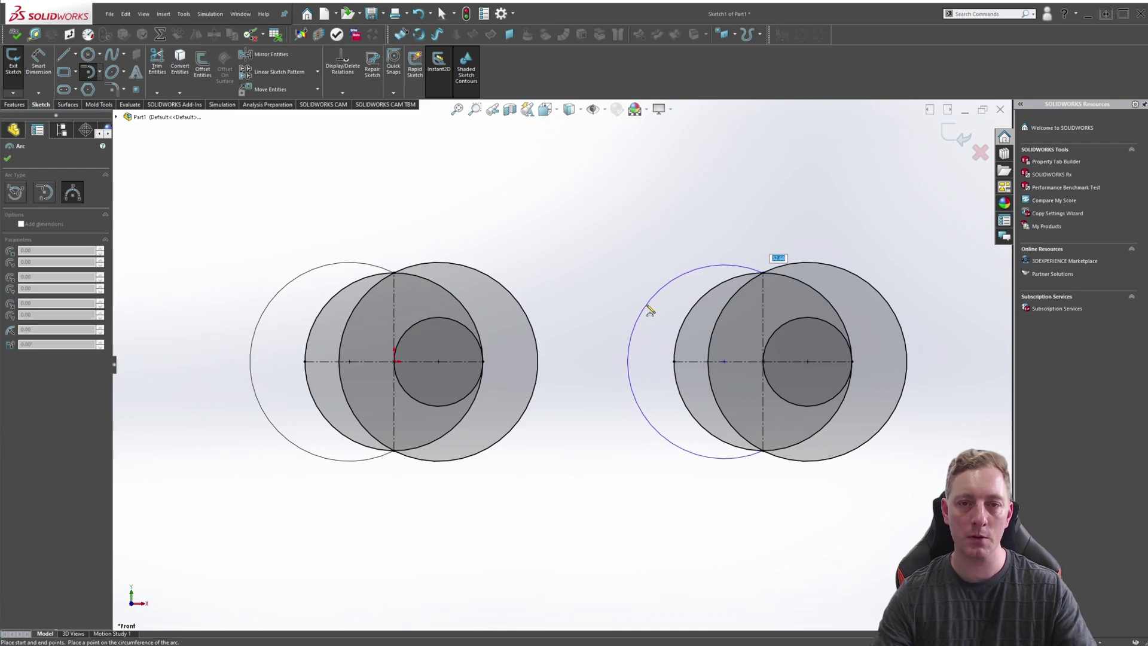
left_click(648, 309)
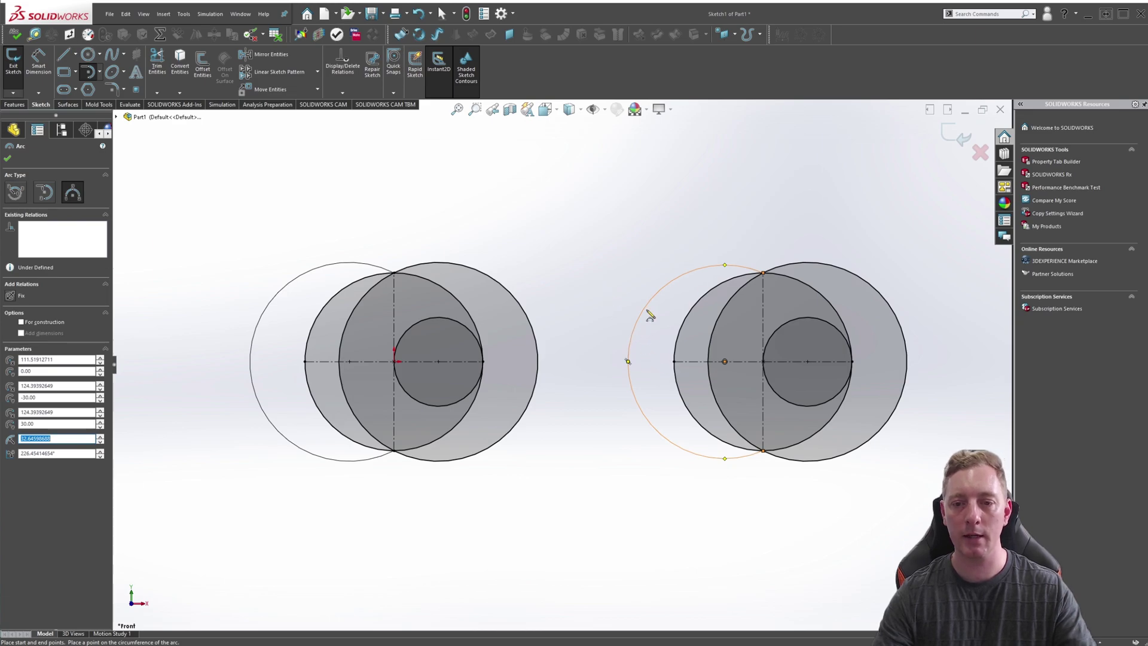
key("Escape")
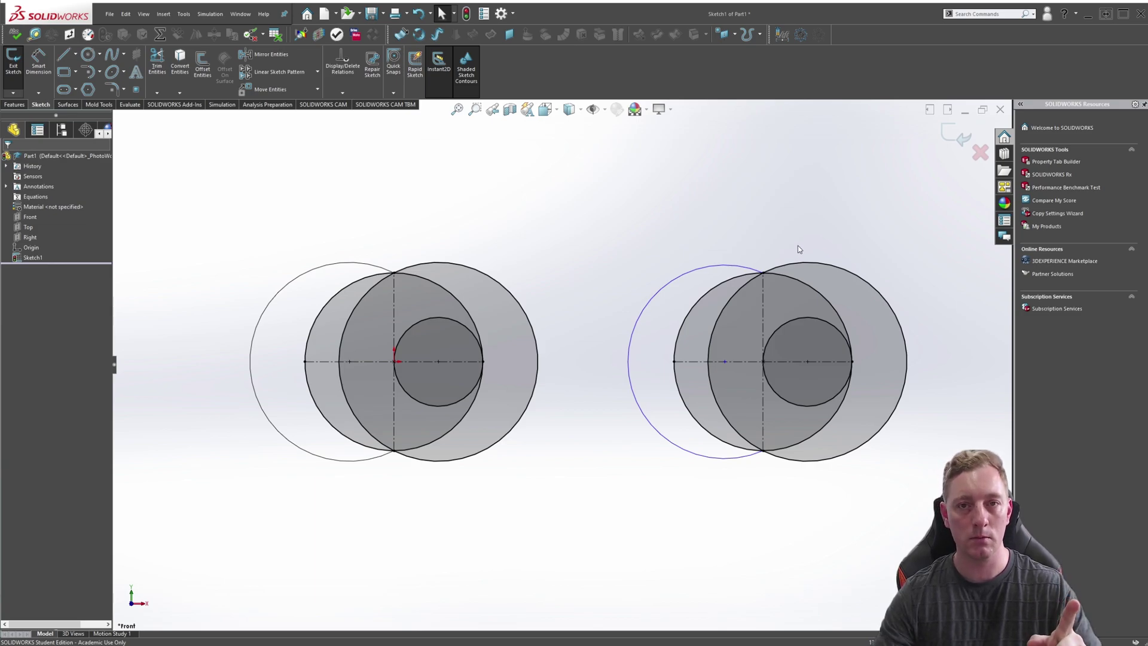
Add an Equal relation between the right group's large outer arc and the new three-point arc.
left_click(822, 263)
left_click(691, 272, "ctrl")
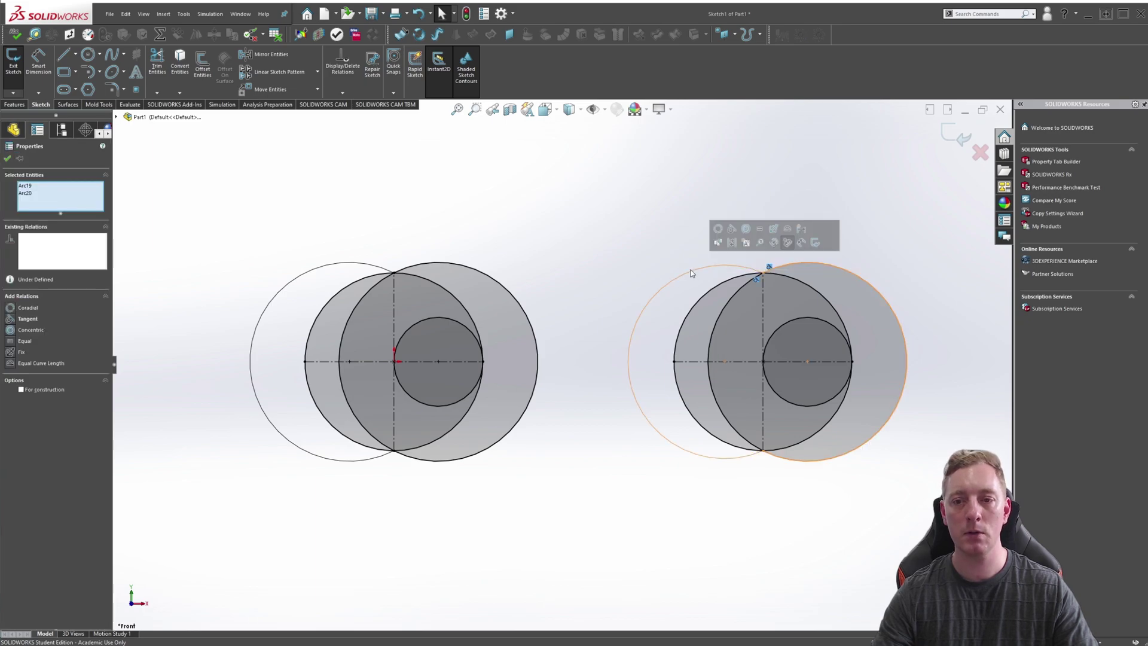
left_click(760, 230)
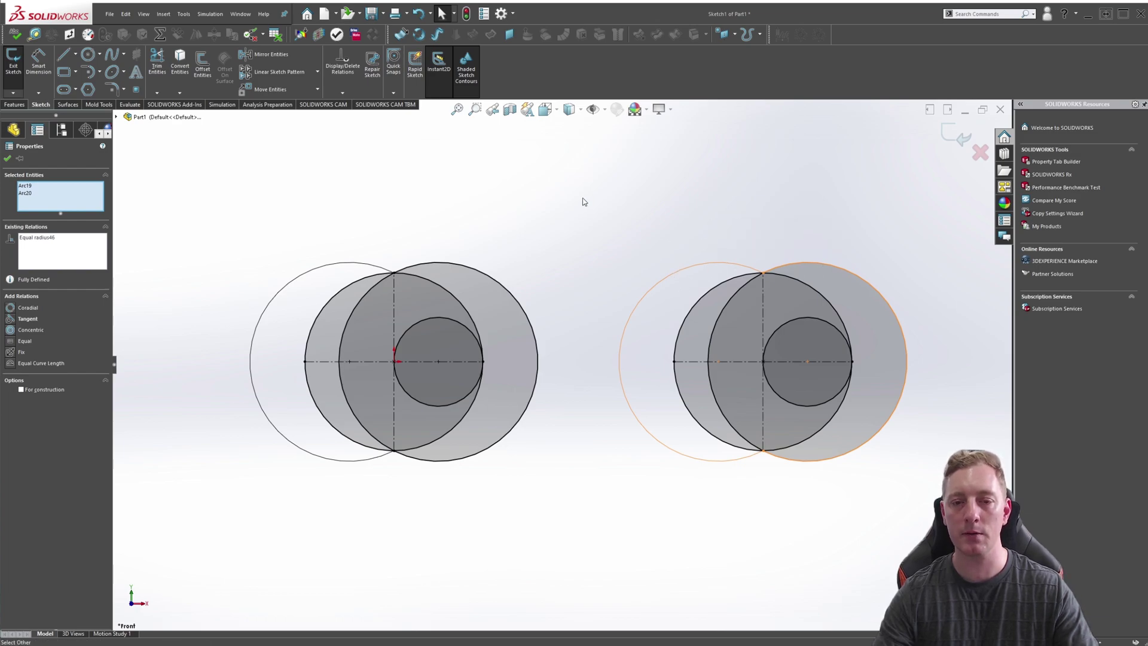
key("Escape")
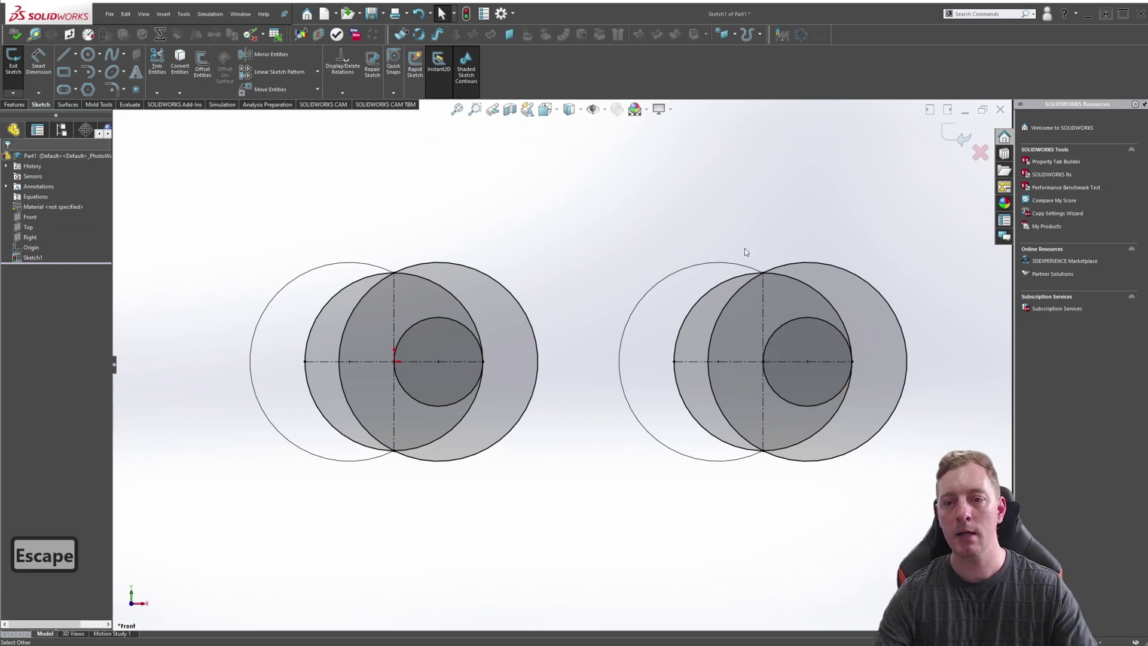